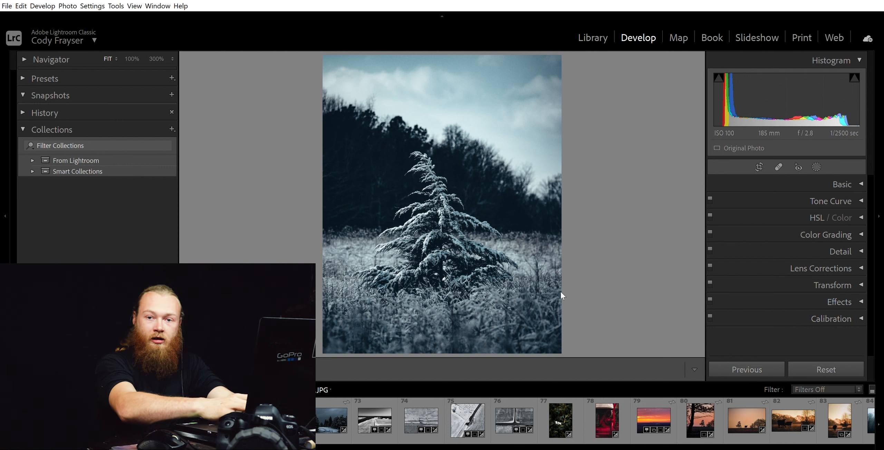
Compare the edited winter tree photo side by side with its unedited original
key("y")
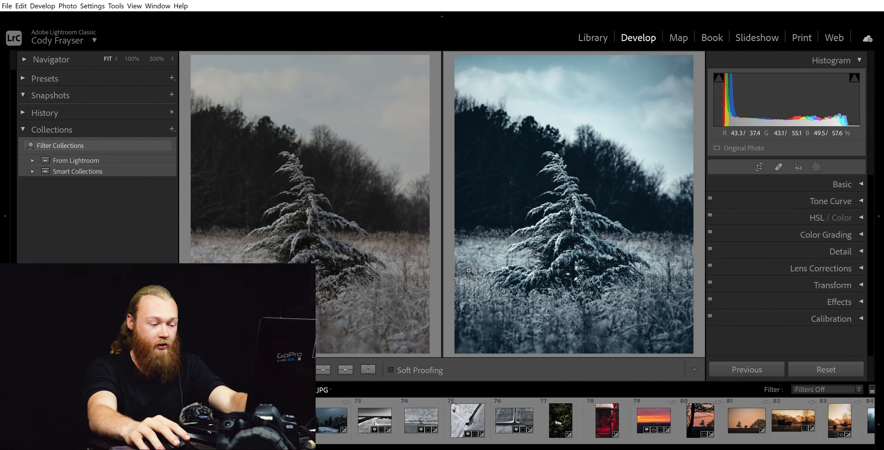
key("y")
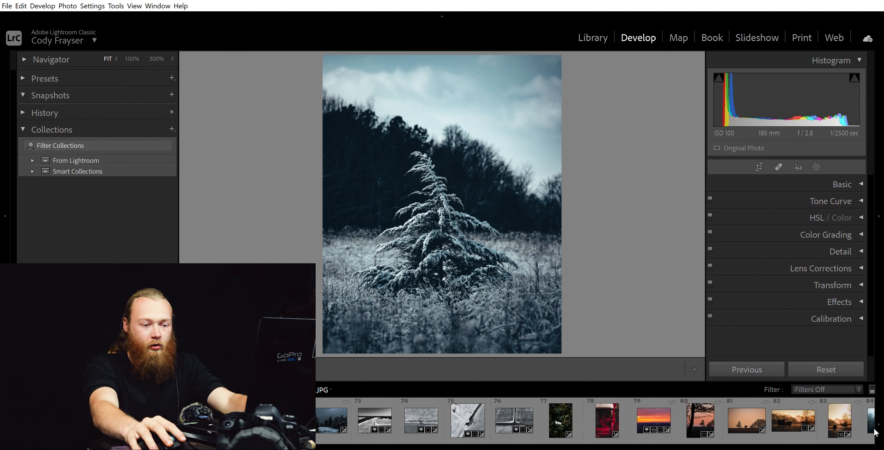
Reset all adjustments on the tree photo and expand the Basic settings
left_click(813, 363)
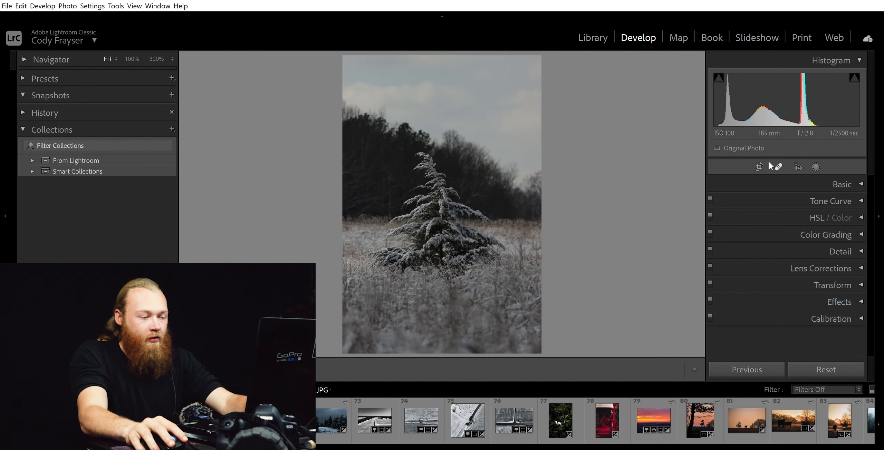
left_click(800, 177)
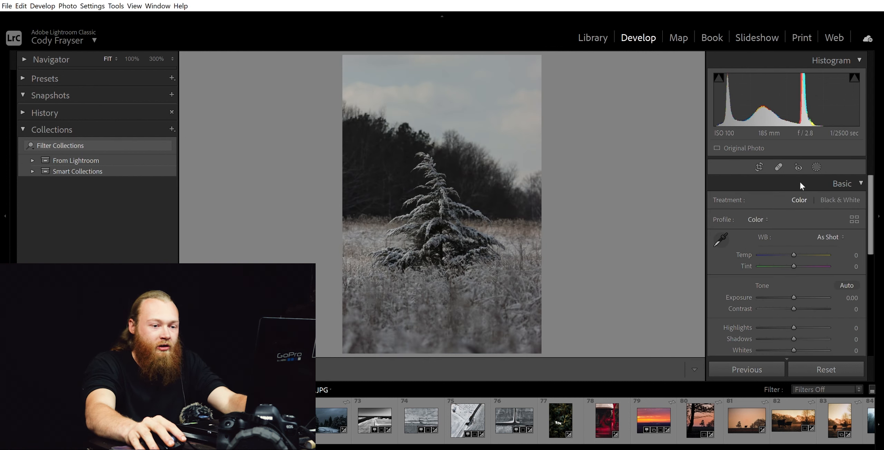
Try an Exposure of +3.05 and inspect the snowy branches at 100%
mouse_move(786, 288)
left_mouse_down()
mouse_move(817, 286)
mouse_move(762, 287)
mouse_move(798, 289)
left_mouse_up()
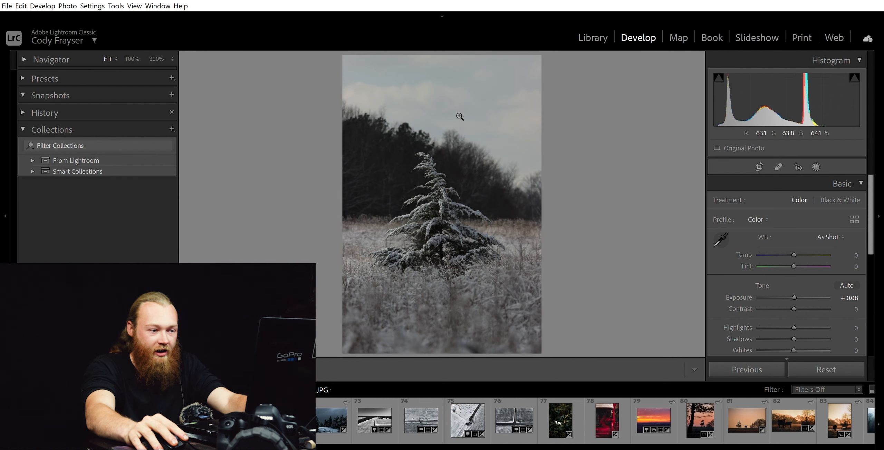
left_click_drag(787, 293, 812, 288)
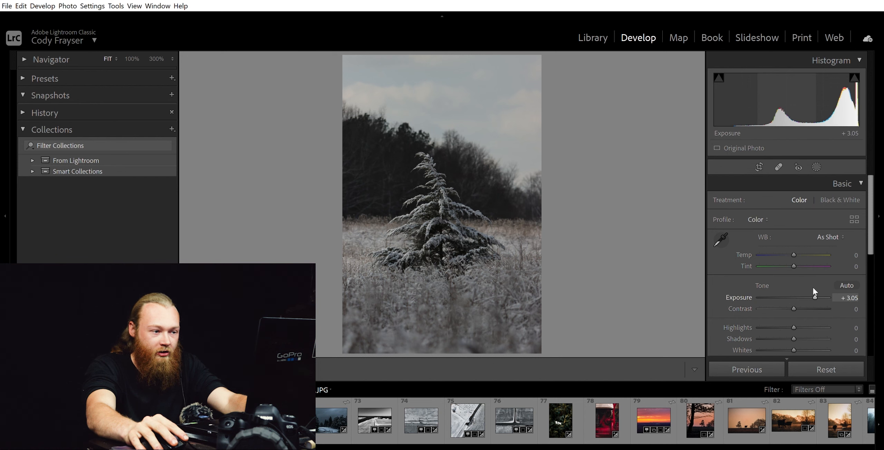
left_click(389, 176)
left_click_drag(426, 193, 328, 128)
left_click_drag(518, 266, 472, 197)
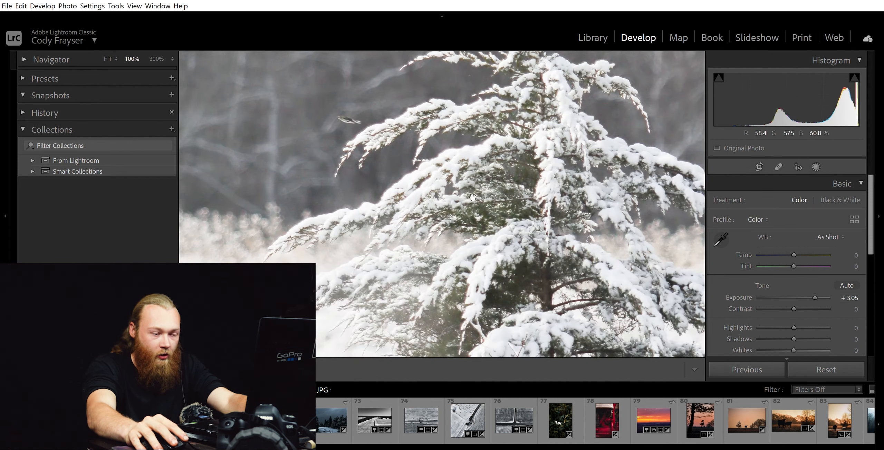
left_click(500, 212)
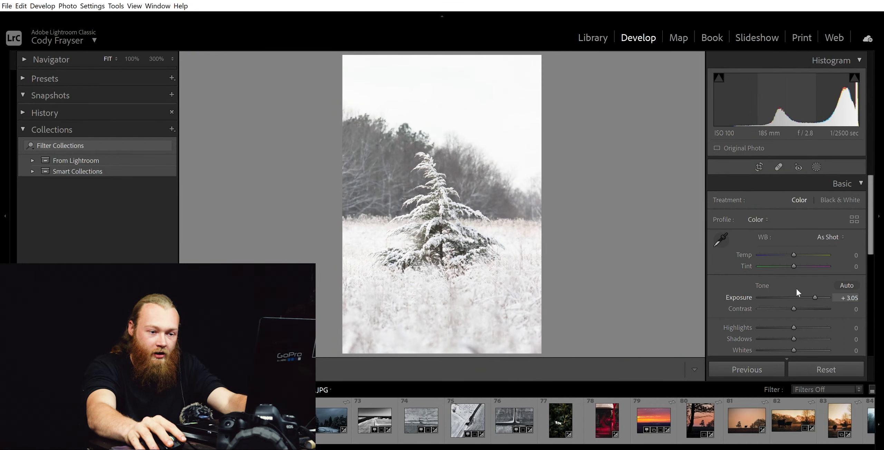
Set the photo's Exposure to +0.38 and its Whites to +62
left_click(796, 289)
key("Down")
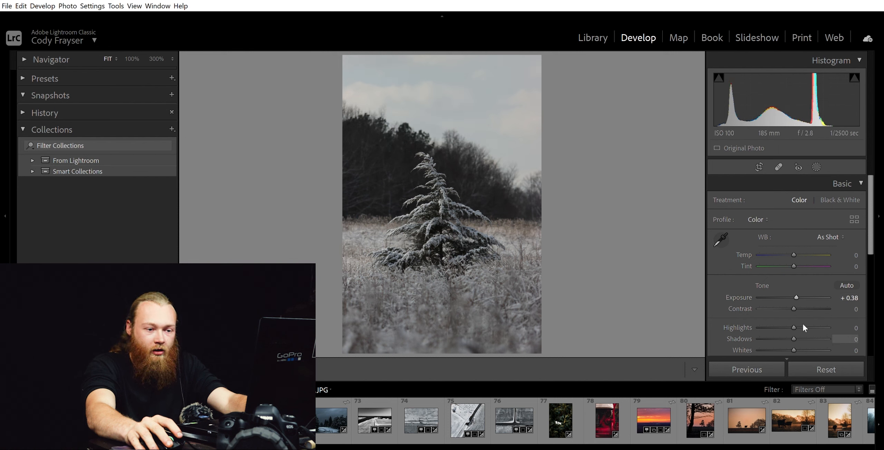
scroll(802, 320, "down", 2)
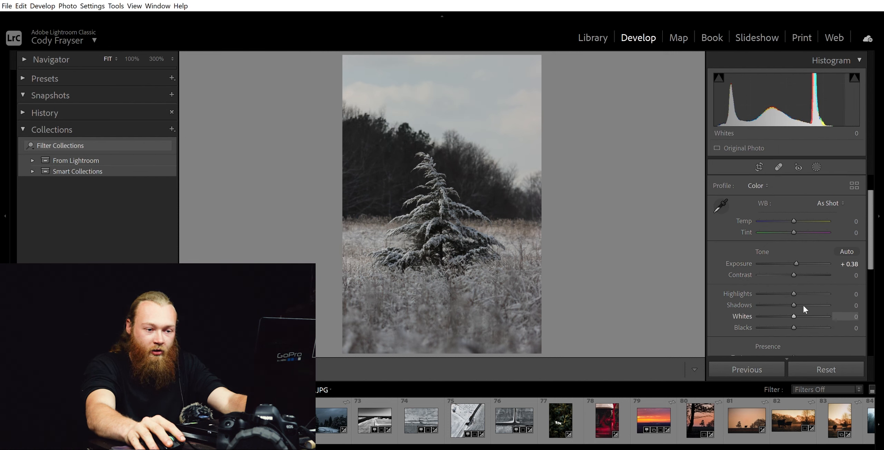
type("62")
key("Return")
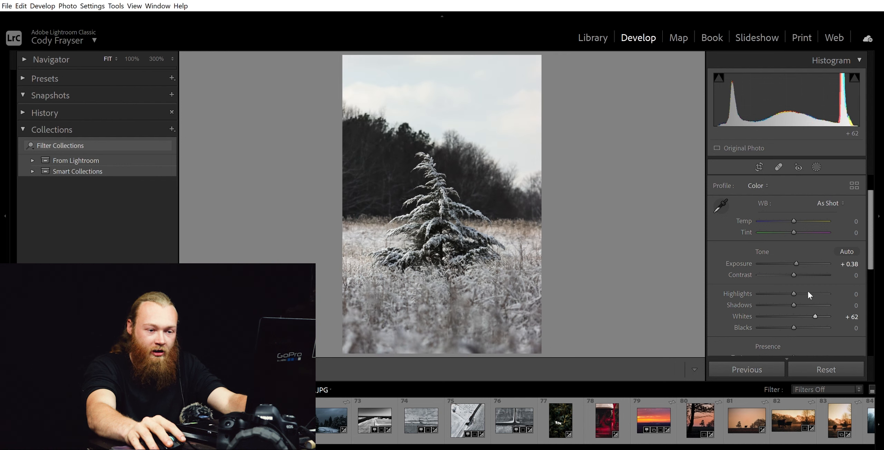
Set the remaining tone values to Shadows +67, Blacks +29 and Contrast +50
key("shift+Tab")
type("67")
key("Return")
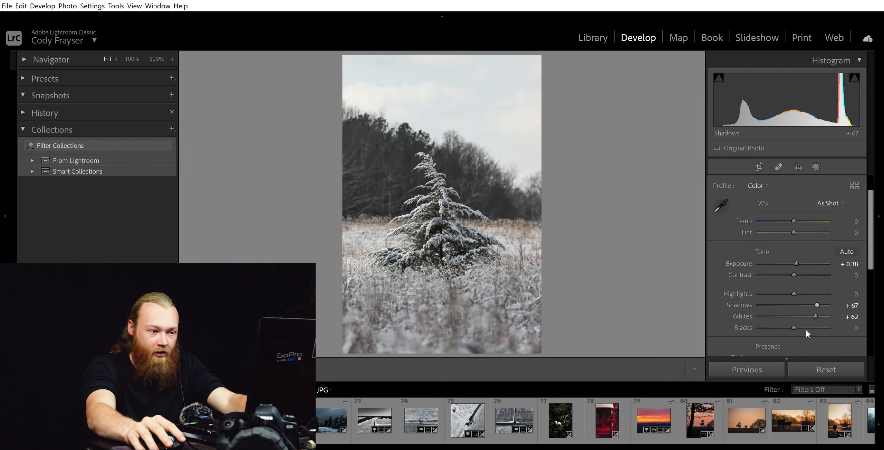
left_click(804, 328)
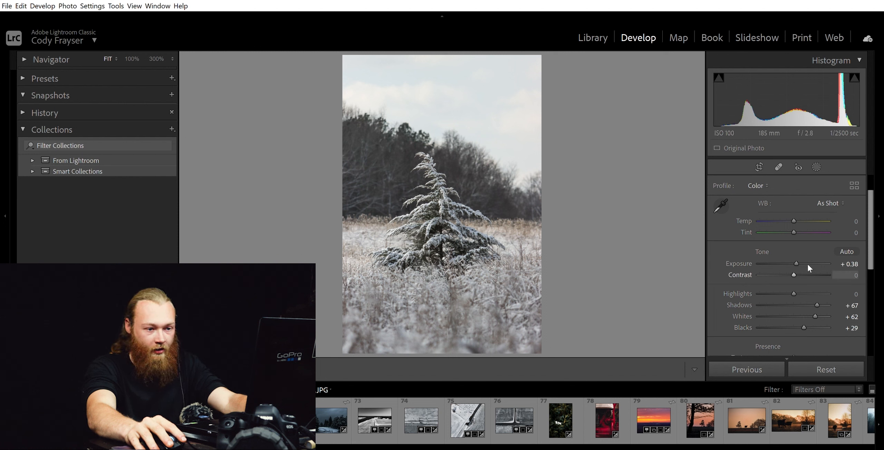
type("50")
key("Return")
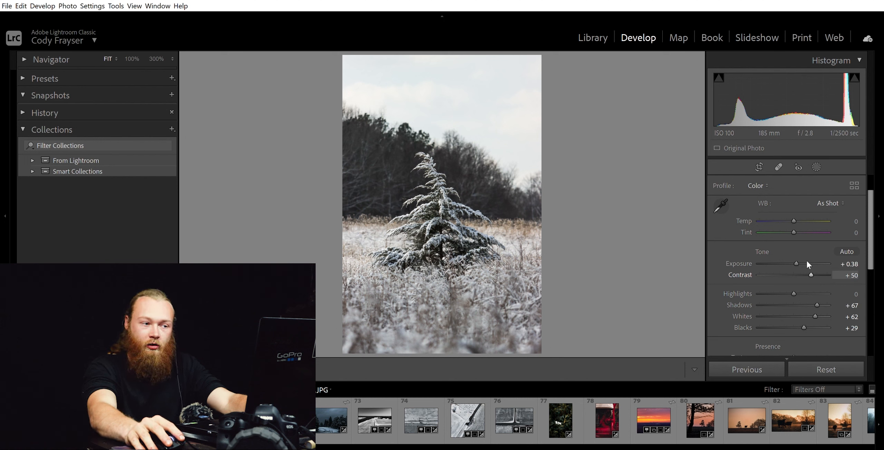
Check the tree's detail at 100% and lower the Vibrance to -36
scroll(821, 237, "down", 2)
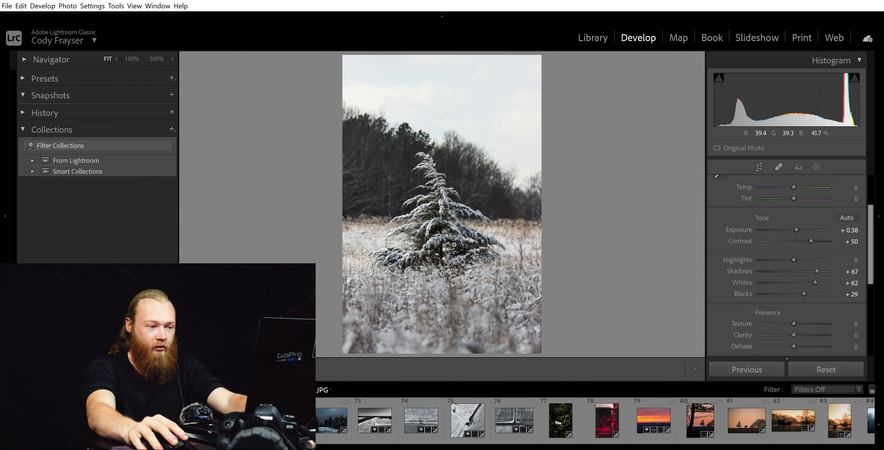
left_click(444, 213)
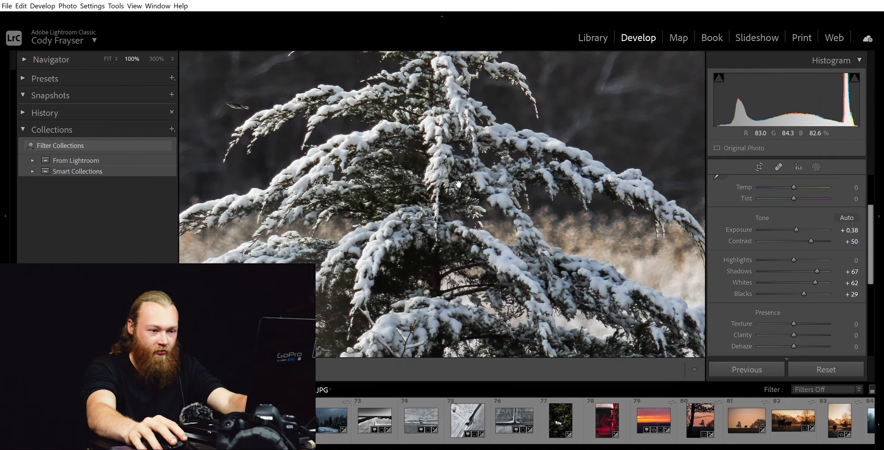
left_click(457, 174)
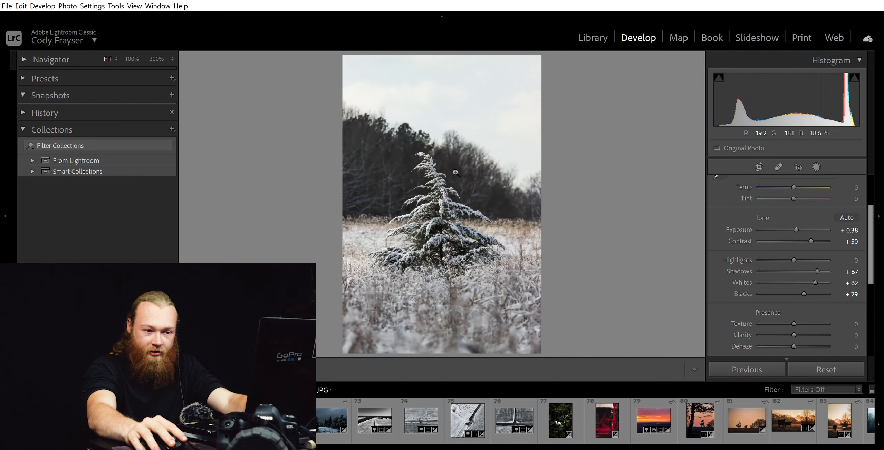
scroll(795, 308, "down", 1)
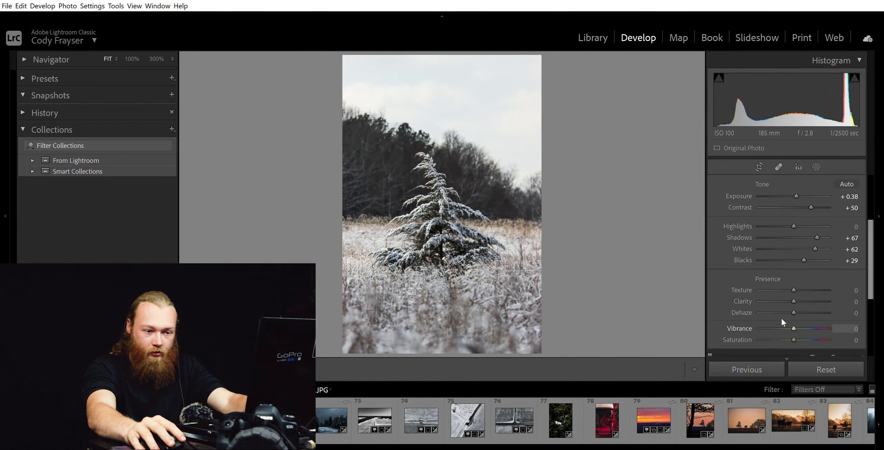
left_click(778, 321)
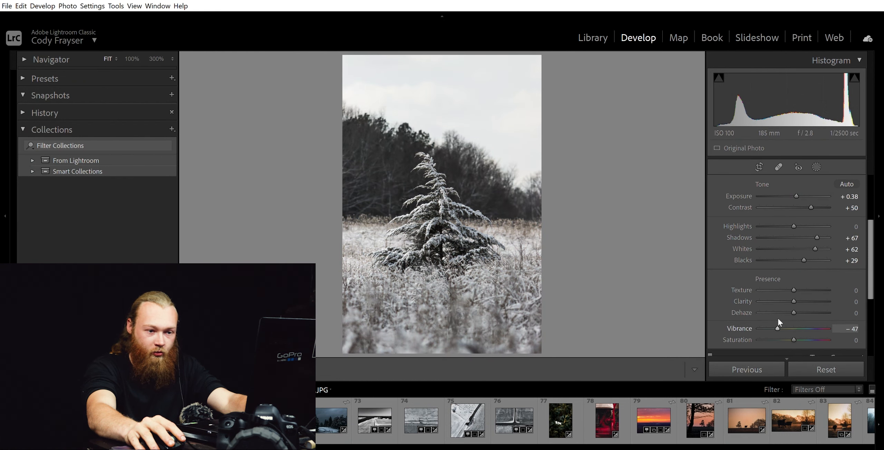
left_click(781, 318)
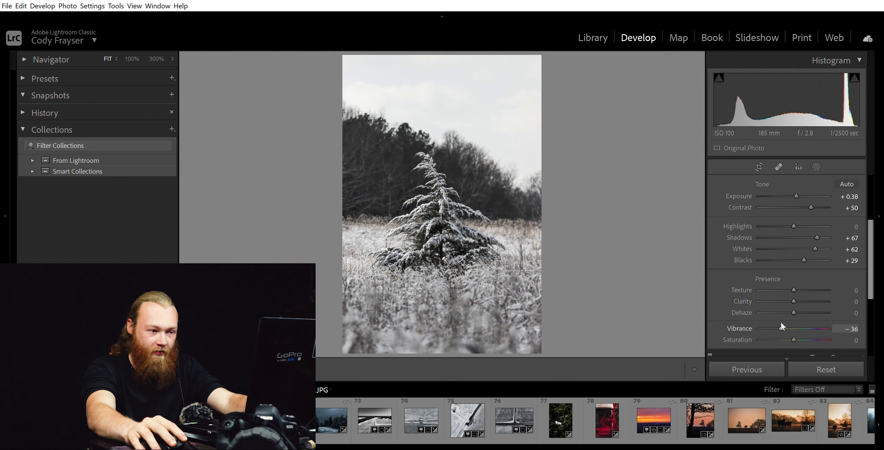
Set Clarity to +26 and Texture to +17, checking the effect on the branches at 100%
left_click(802, 295)
left_click(799, 280)
left_click(439, 197)
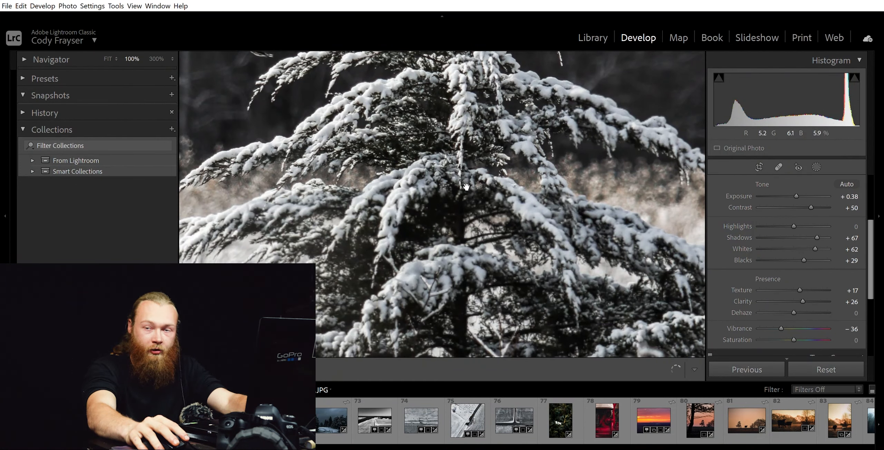
left_click(465, 186)
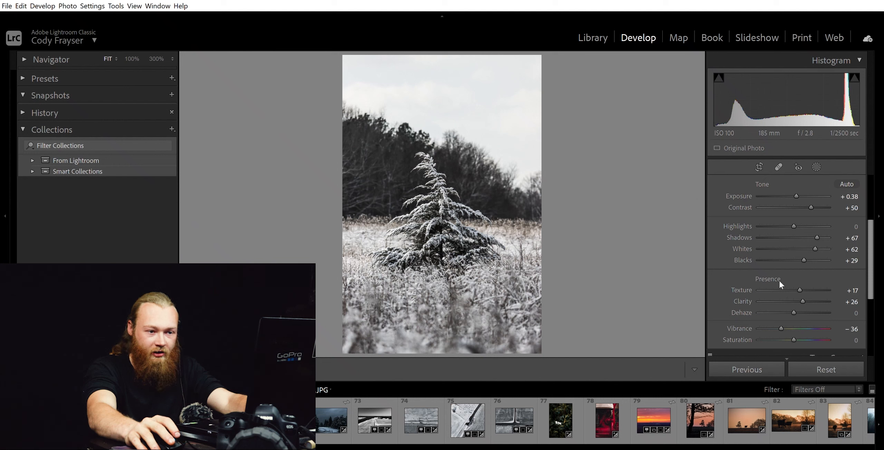
Collapse the Basic settings and apply the Medium Contrast point curve to the combined RGB channel of the Tone Curve
scroll(801, 189, "up", 5)
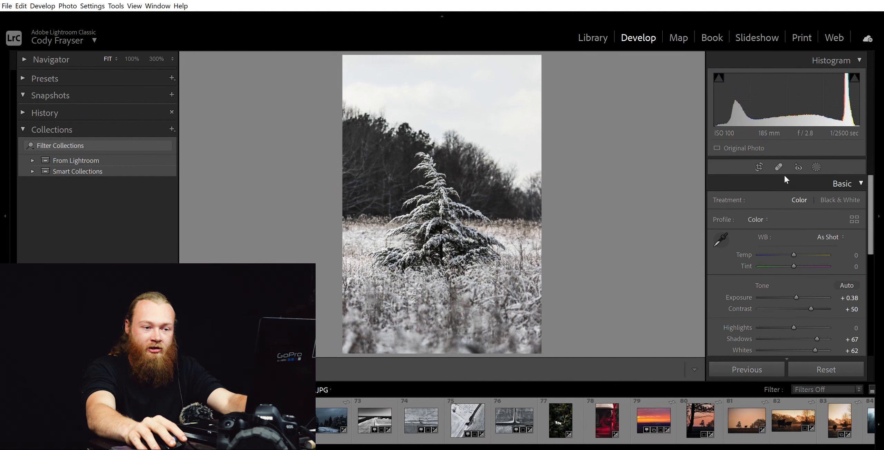
left_click(795, 187)
left_click(783, 194)
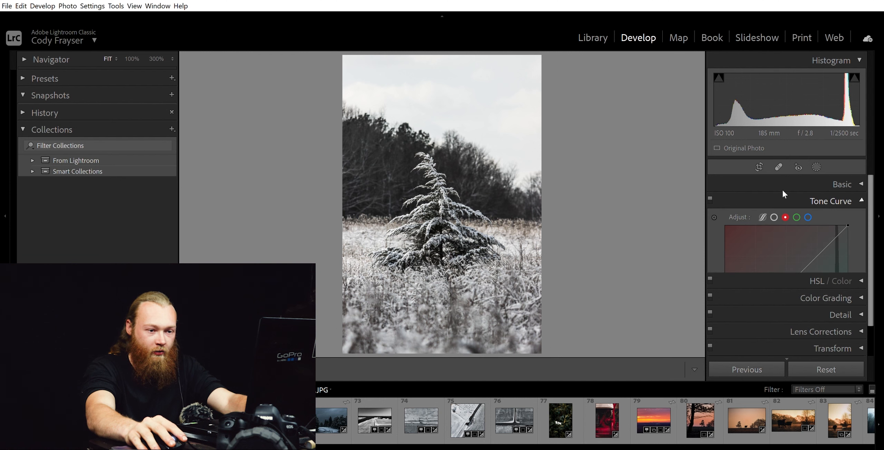
left_click(774, 199)
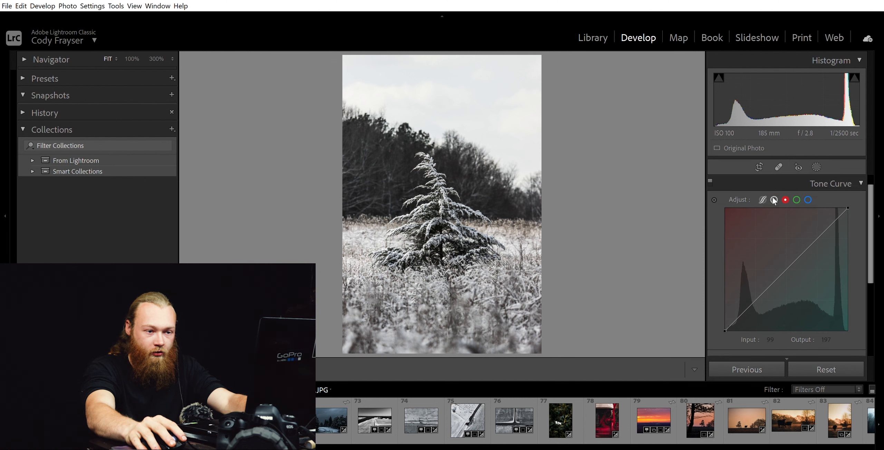
scroll(770, 204, "up", 1)
scroll(744, 245, "down", 3)
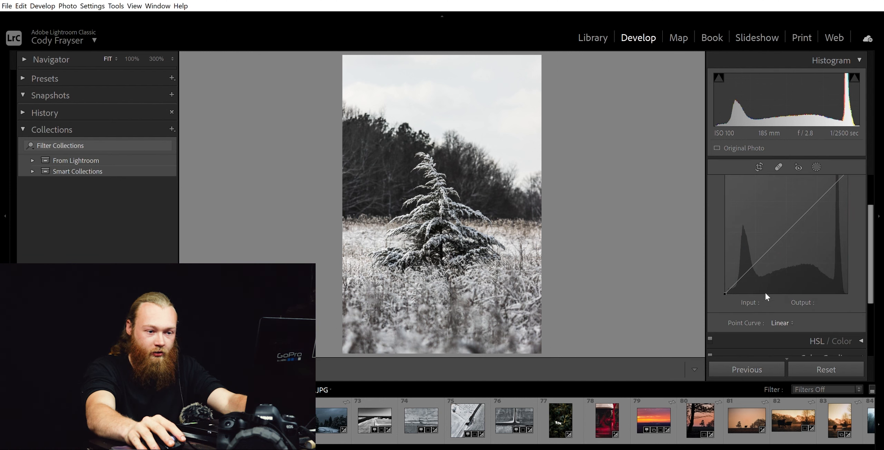
left_click(779, 327)
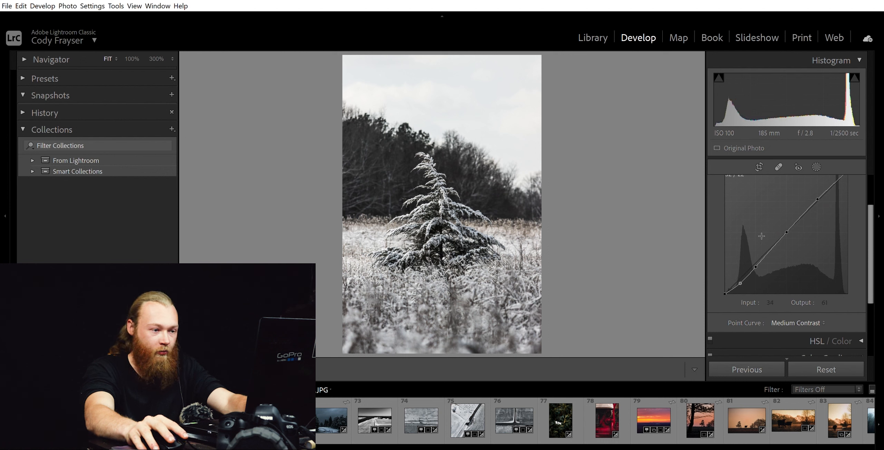
Remove the curve point at input 32 and raise the curve's black point to output 17
left_click(741, 280)
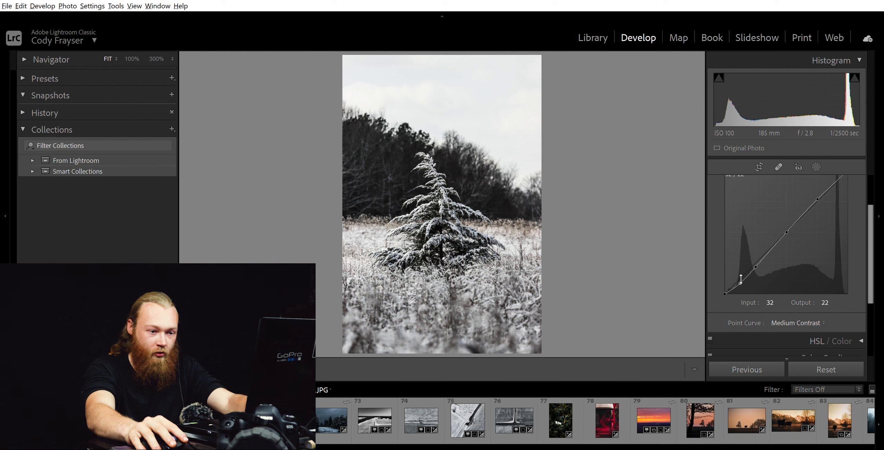
double_click(741, 280)
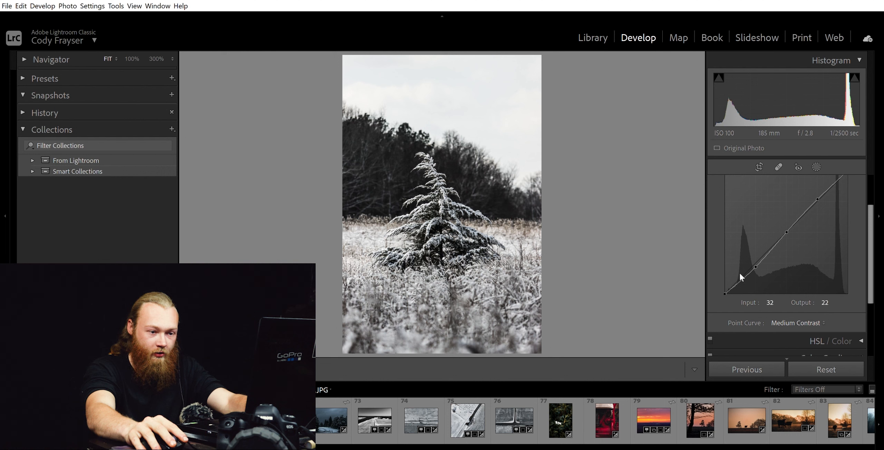
left_click_drag(726, 289, 720, 269)
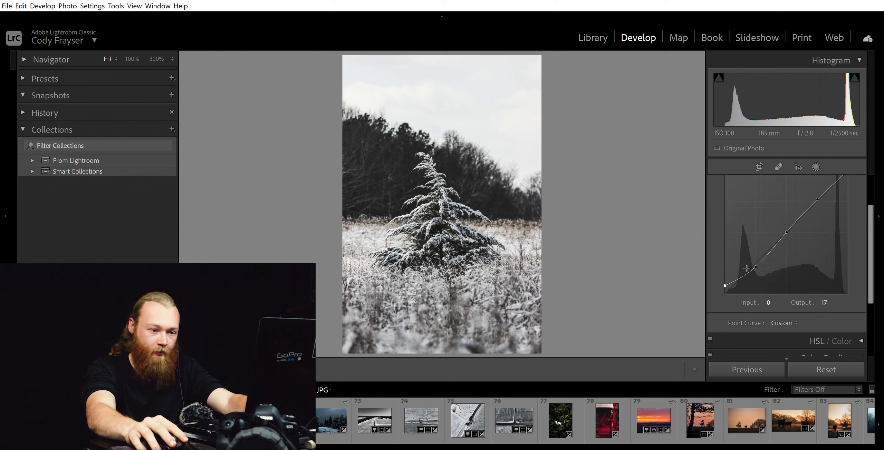
Shape the RGB curve by moving its three inner points to input/output 54/50, 128/123 and 189/183
mouse_move(754, 257)
left_mouse_down()
mouse_move(748, 268)
mouse_move(752, 258)
mouse_move(743, 261)
left_mouse_up()
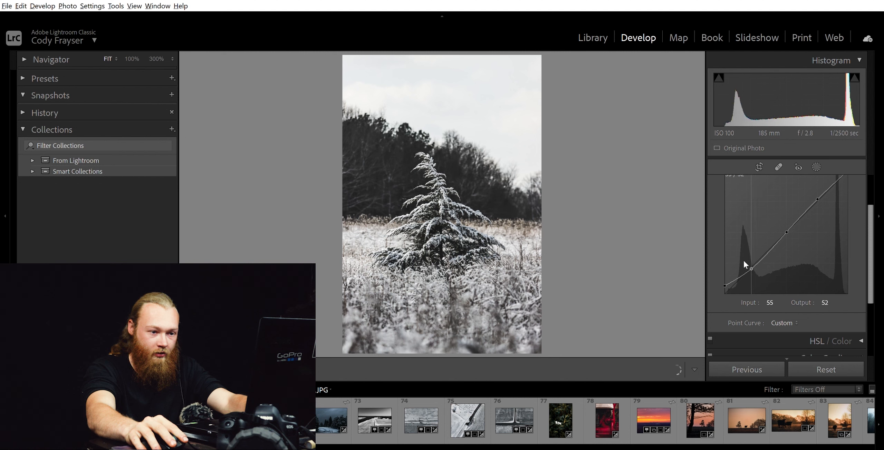
left_click_drag(743, 262, 742, 264)
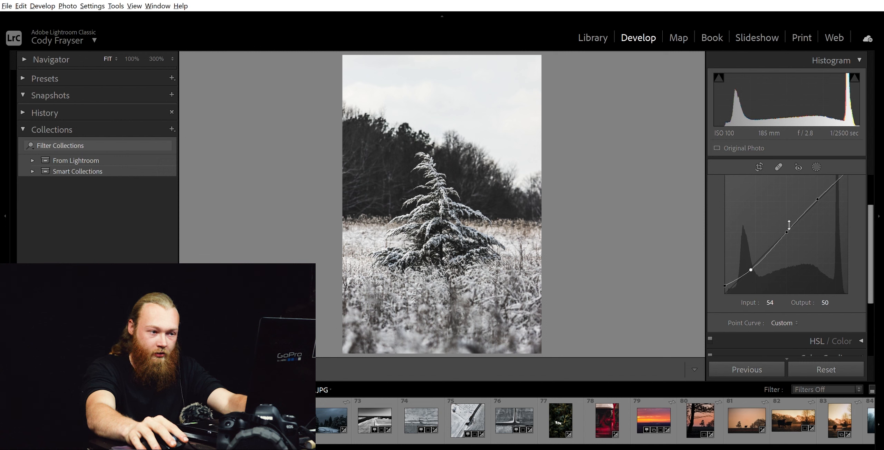
left_click_drag(786, 222, 785, 230)
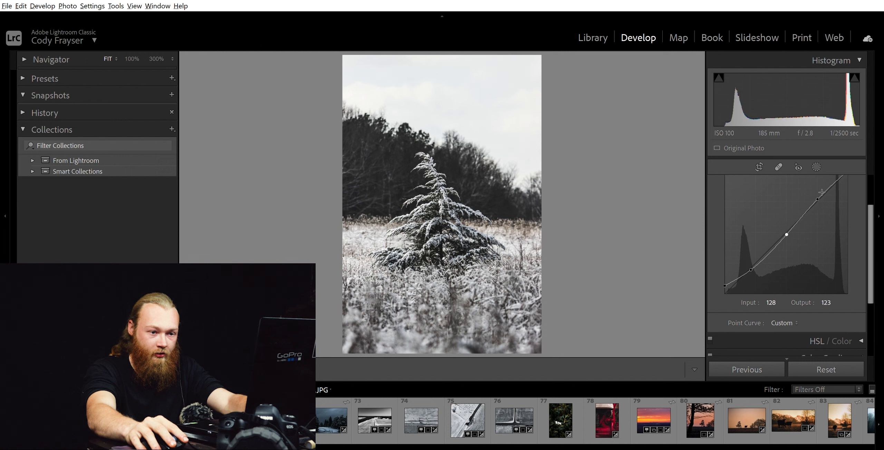
mouse_move(818, 189)
left_mouse_down()
mouse_move(824, 195)
mouse_move(815, 205)
left_mouse_up()
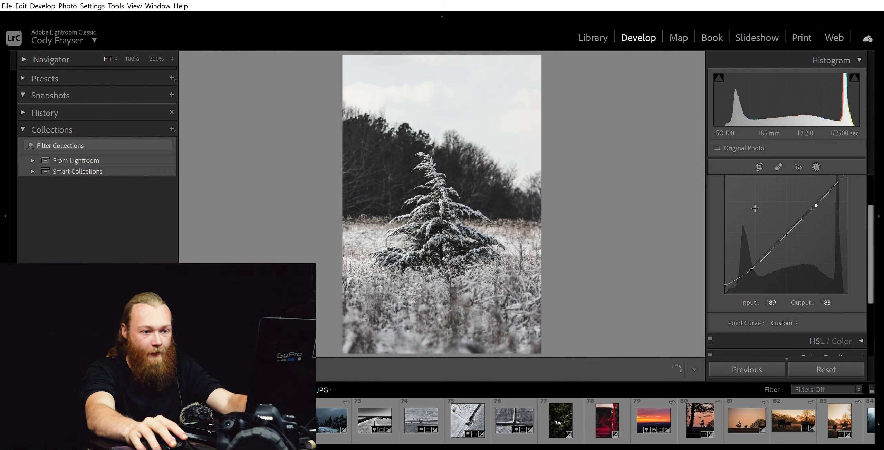
scroll(760, 211, "down", 1)
scroll(783, 231, "up", 3)
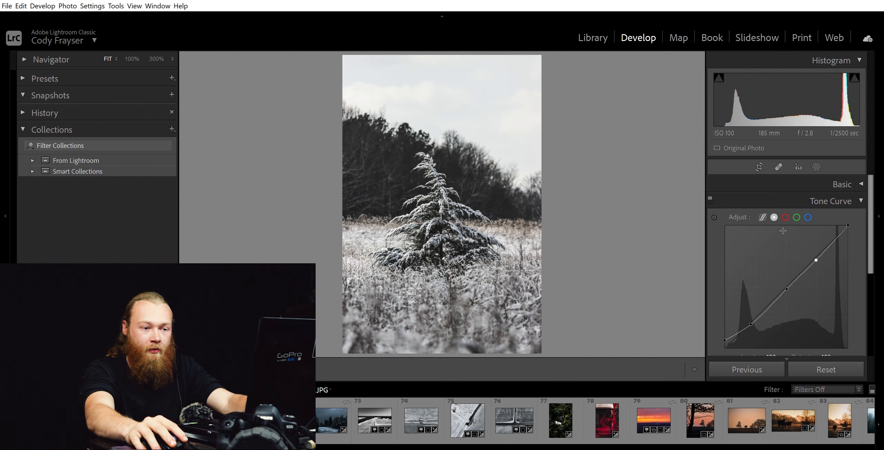
In the HSL settings, set the Saturation of Orange, Yellow and Green to -60 each, and collapse the section
left_click(802, 193)
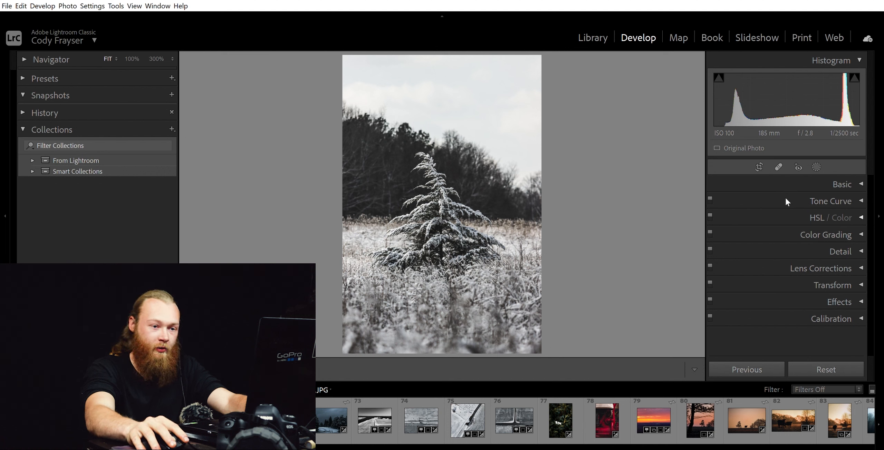
left_click(796, 216)
left_click(763, 234)
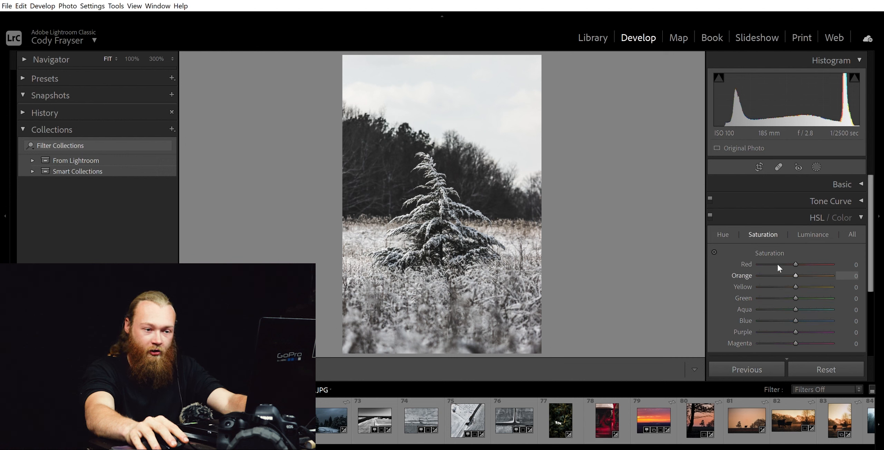
left_click(773, 276)
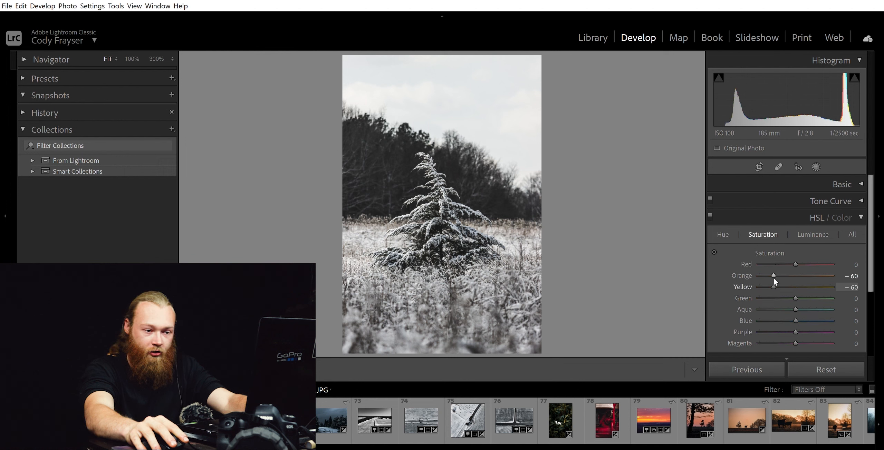
left_click(773, 287)
left_click(773, 298)
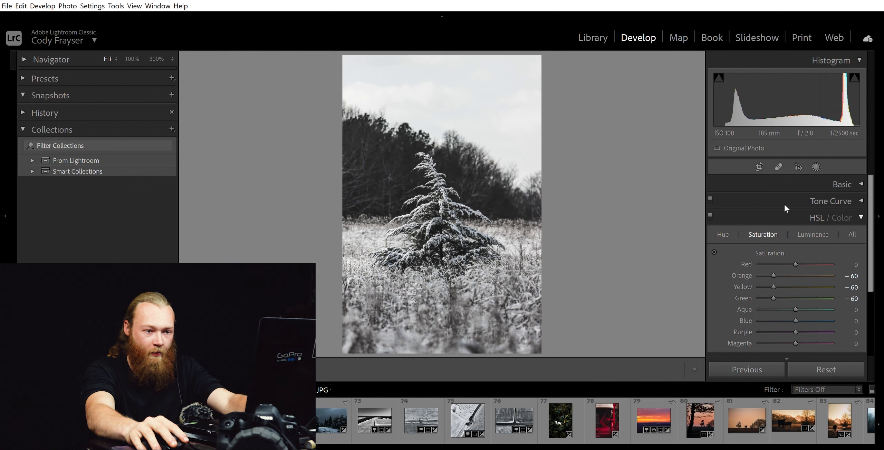
left_click(783, 217)
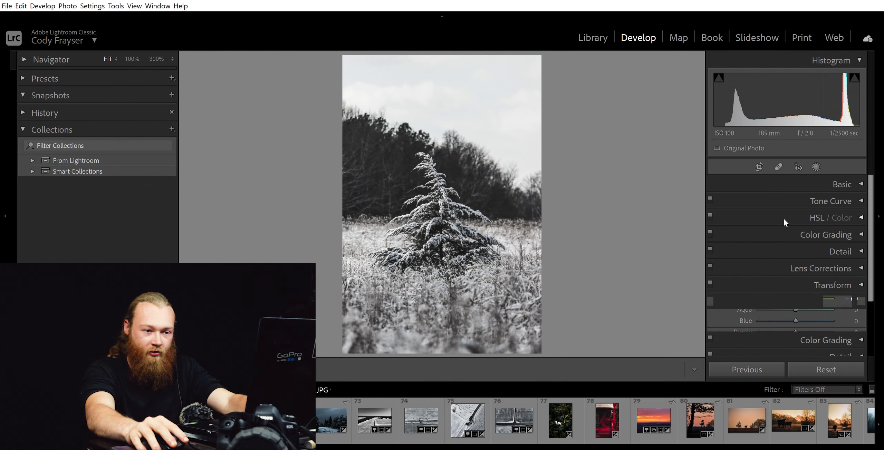
Color grade the shadows to hue 231, saturation 33, luminance -14 and the highlights to hue 183, saturation 18, luminance +11
left_click(800, 225)
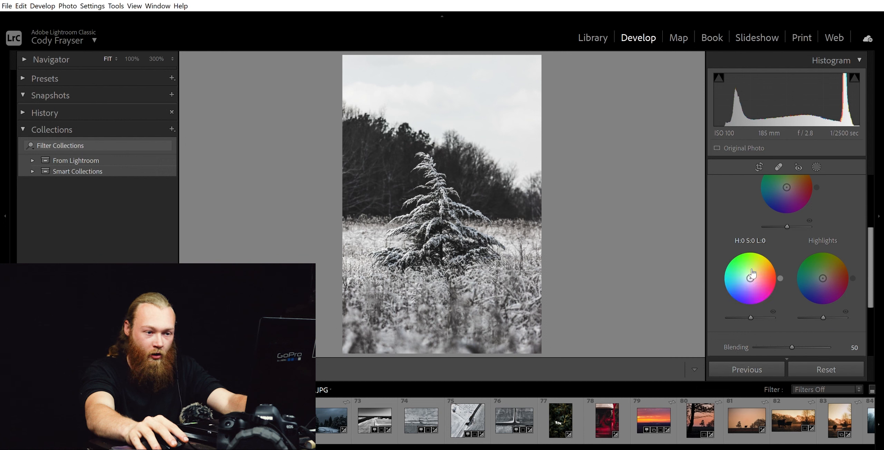
left_click_drag(749, 279, 745, 304)
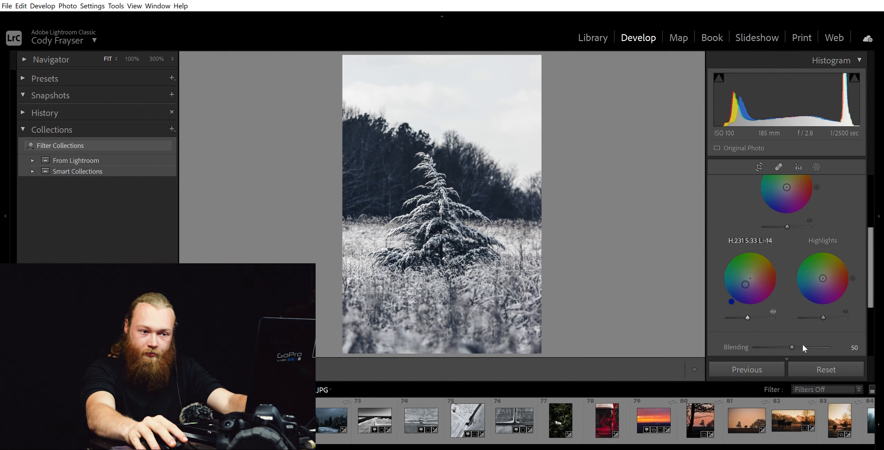
left_click_drag(821, 276, 818, 278)
mouse_move(823, 306)
left_mouse_down()
mouse_move(805, 305)
mouse_move(826, 305)
left_mouse_up()
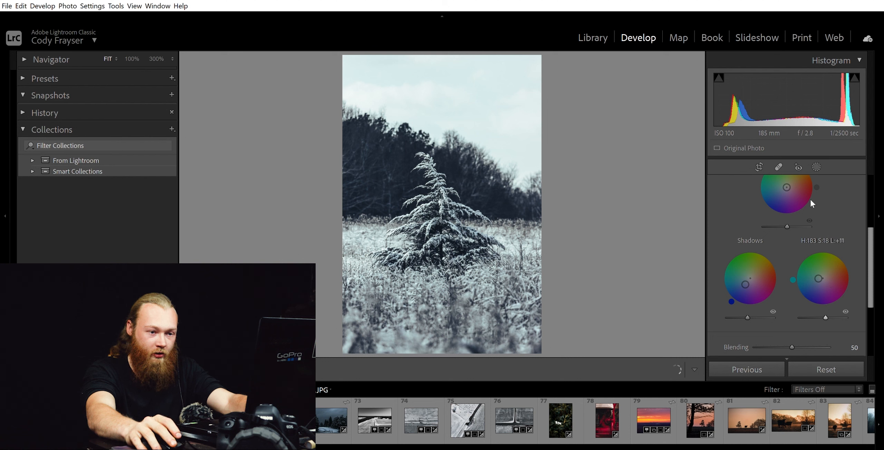
Tint the Color Grading midtones very slightly toward blue and collapse the Color Grading section
scroll(811, 200, "up", 3)
left_click_drag(781, 207, 785, 222)
scroll(831, 213, "up", 3)
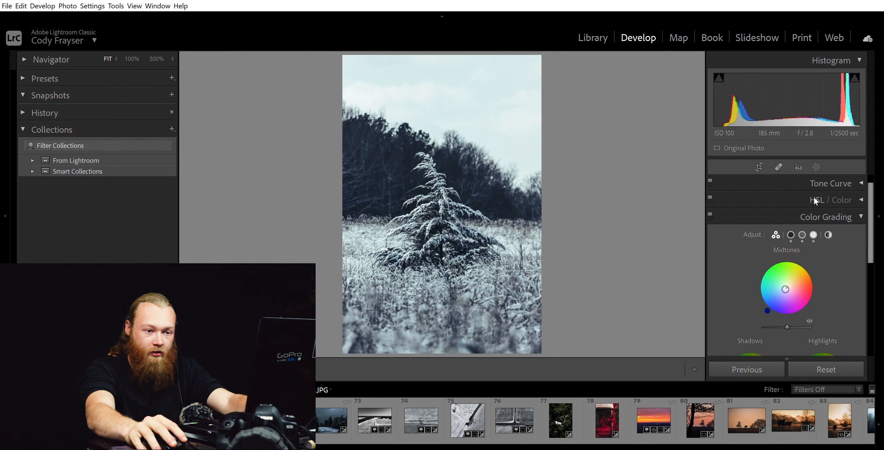
left_click(811, 214)
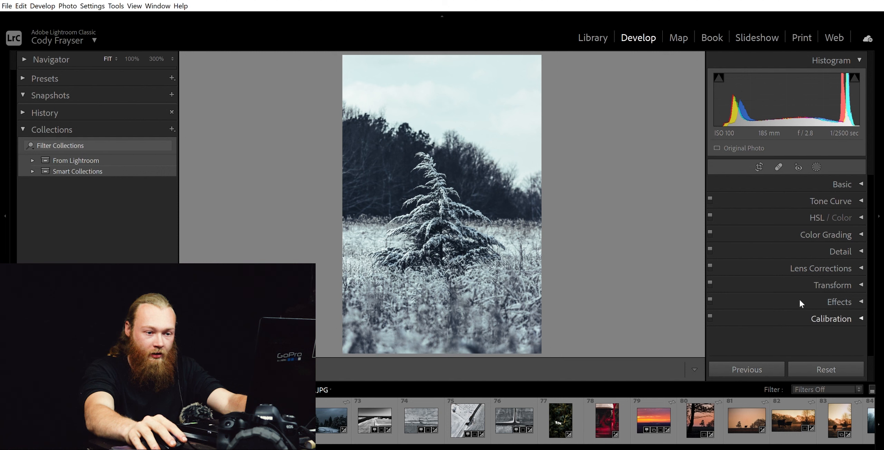
In Calibration, set the Blue Primary hue to -21 and saturation to -14, and collapse the section
left_click(798, 314)
scroll(780, 274, "down", 1)
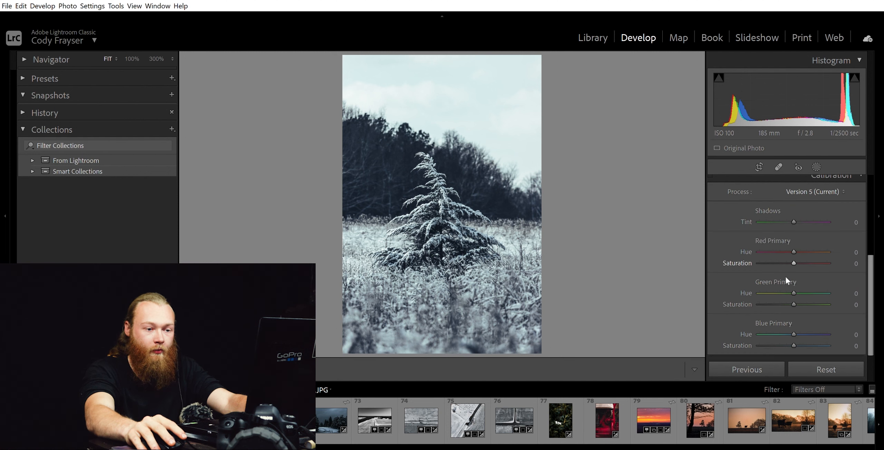
left_click(788, 324)
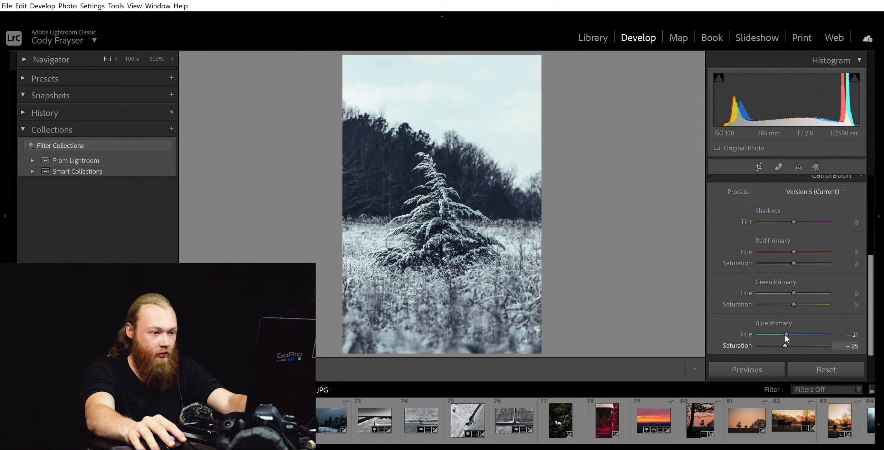
left_click(819, 337)
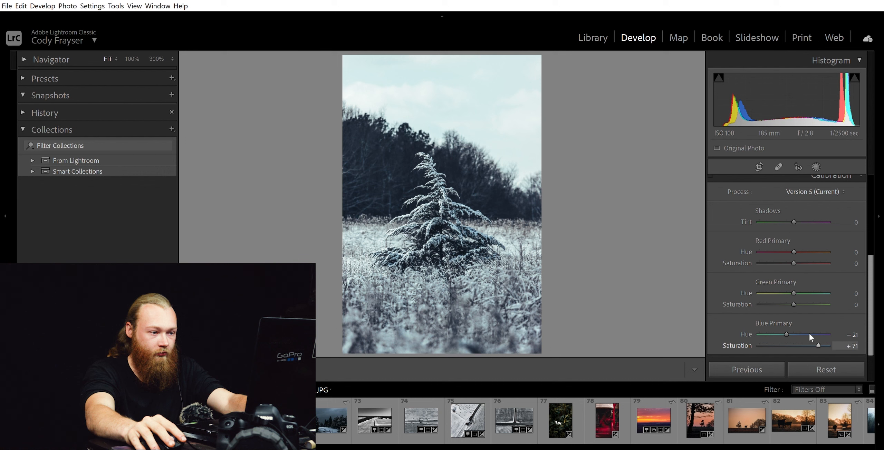
left_click(788, 340)
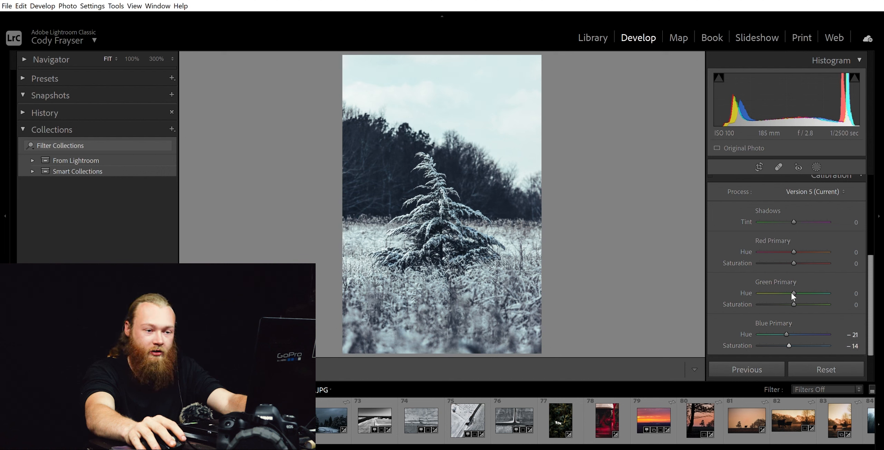
scroll(804, 203, "up", 2)
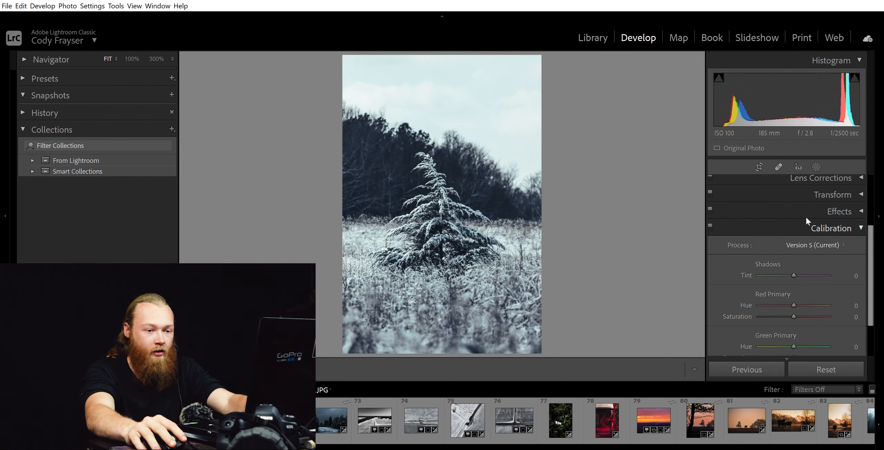
left_click(805, 218)
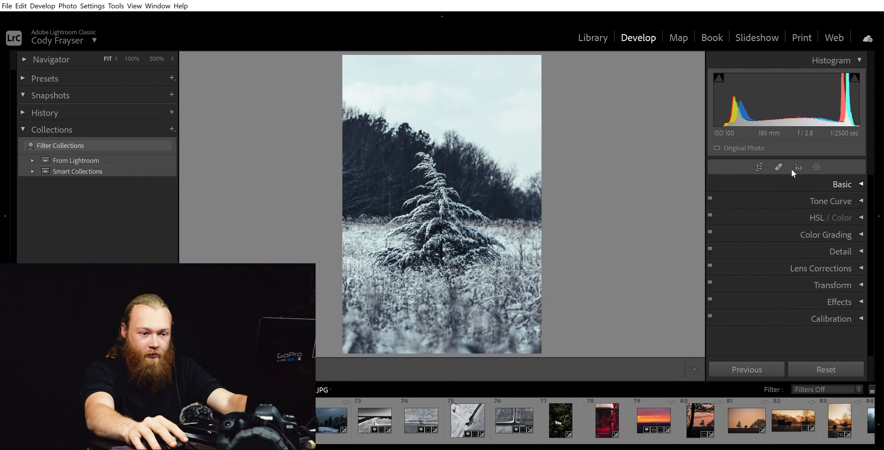
In the Basic settings, set Highlights to -27, Whites to +52, Blacks to +7 and Shadows to +37
left_click(791, 184)
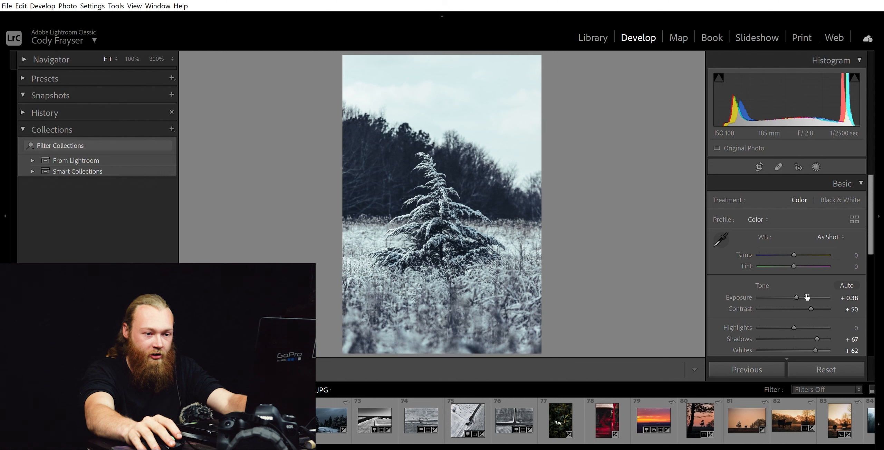
scroll(800, 275, "down", 1)
left_click_drag(791, 283, 783, 285)
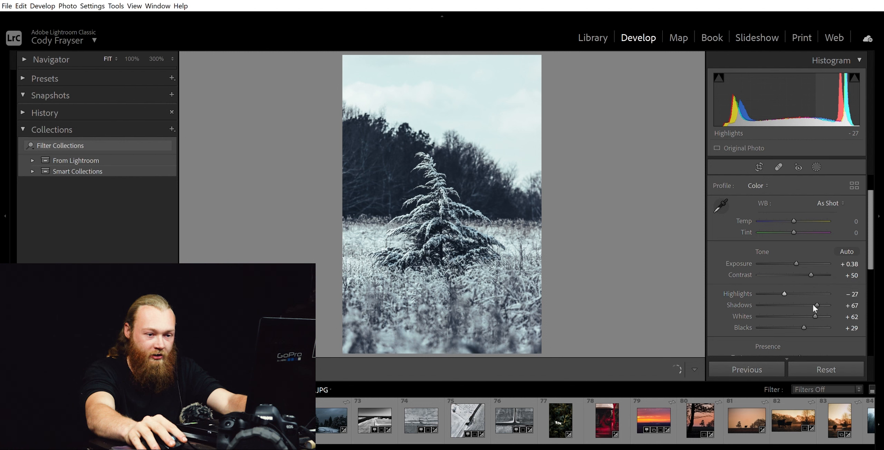
key("minus")
key("minus")
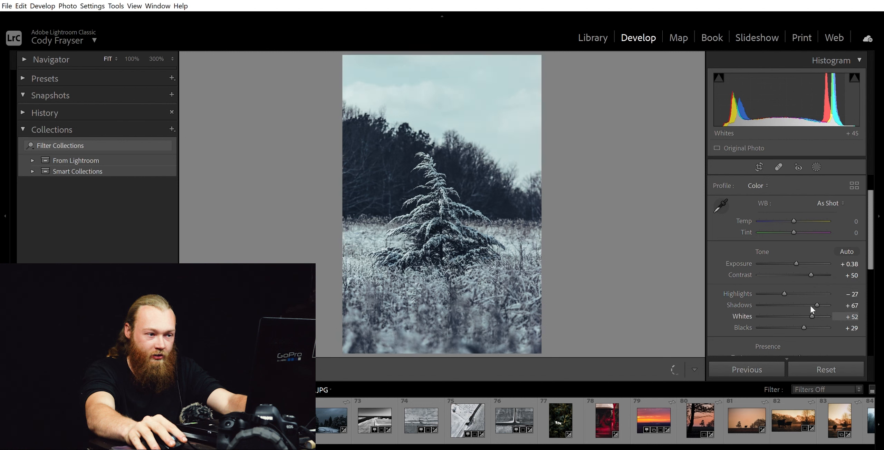
left_click_drag(804, 323, 806, 305)
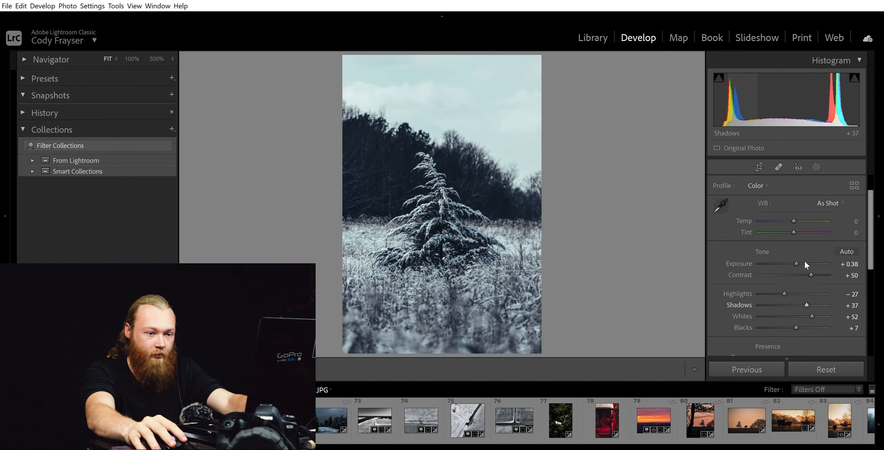
Darken the whole photo by lowering Exposure to -0.02
key("Down")
key("Down")
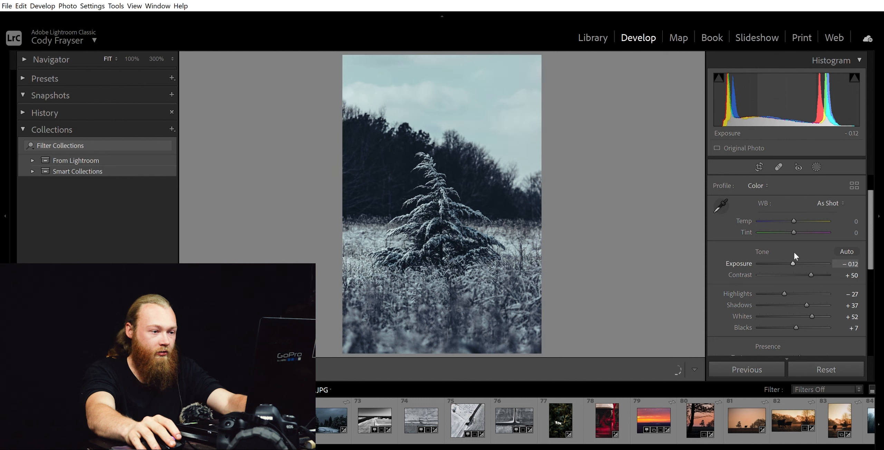
key("Down")
key("Down")
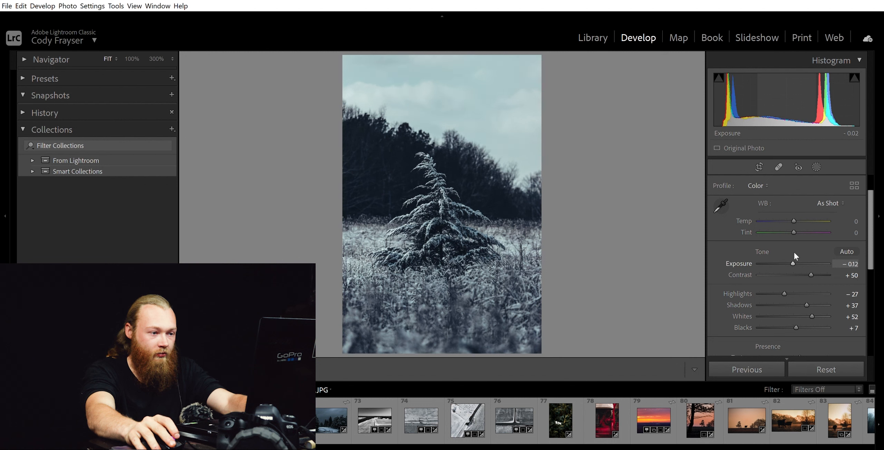
key("Up")
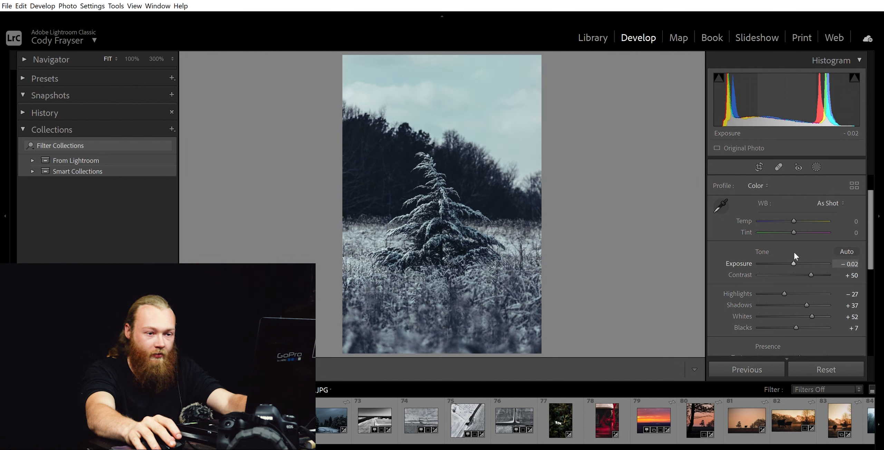
Crop the photo to the 4 x 5 / 8 x 10 aspect and shift the image slightly upward within the frame
left_click(759, 167)
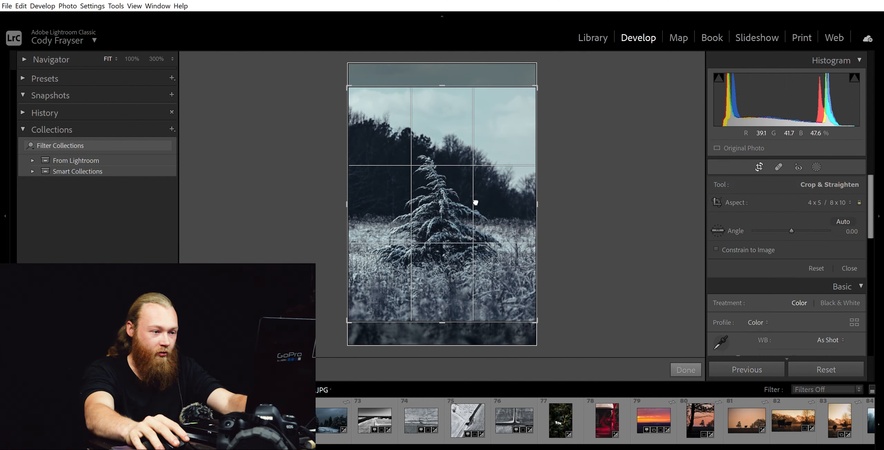
left_click_drag(475, 205, 474, 202)
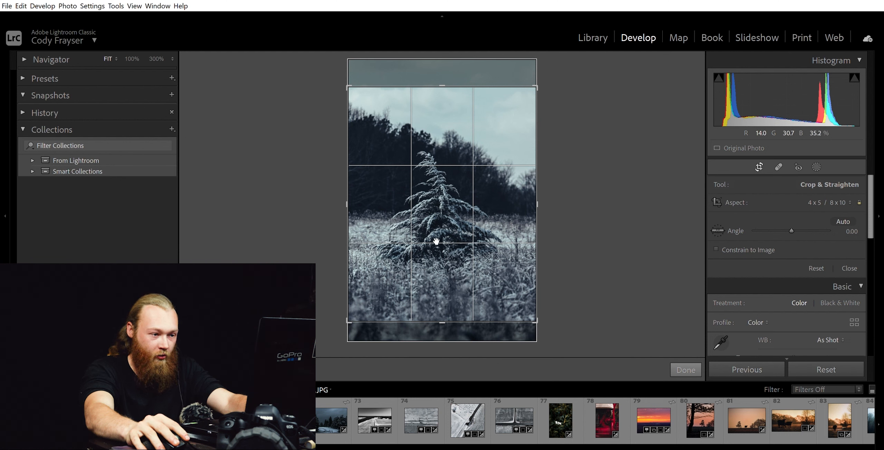
left_click_drag(460, 252, 460, 251)
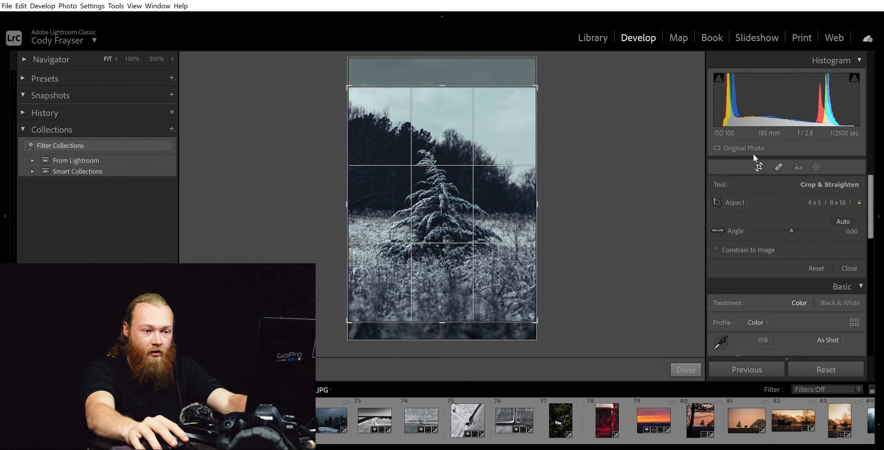
key("r")
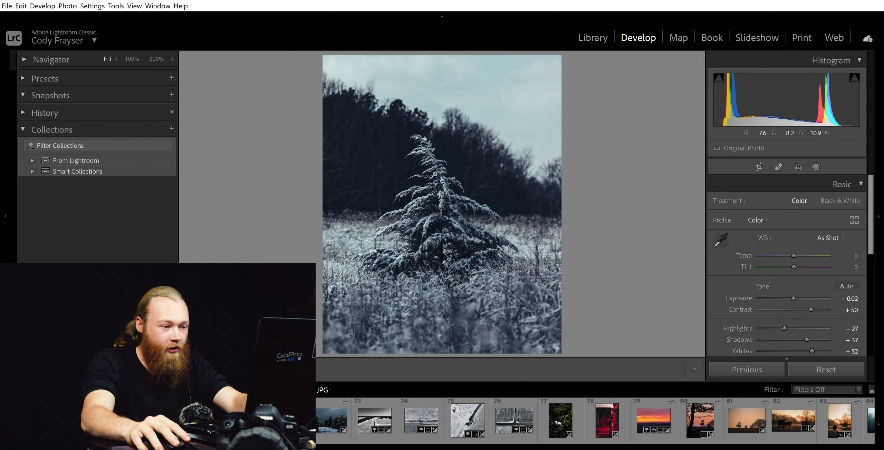
Add a radial gradient mask over the tree, tilt it to follow the tree's lean and move it slightly down
left_click(816, 167)
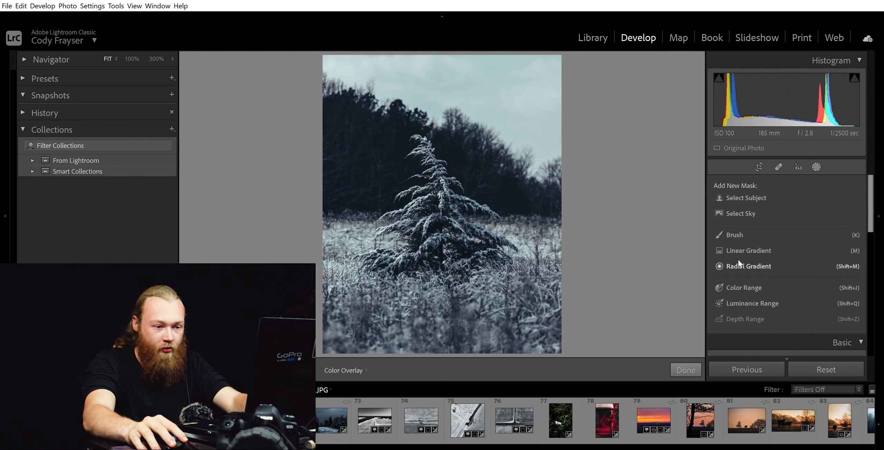
left_click(743, 256)
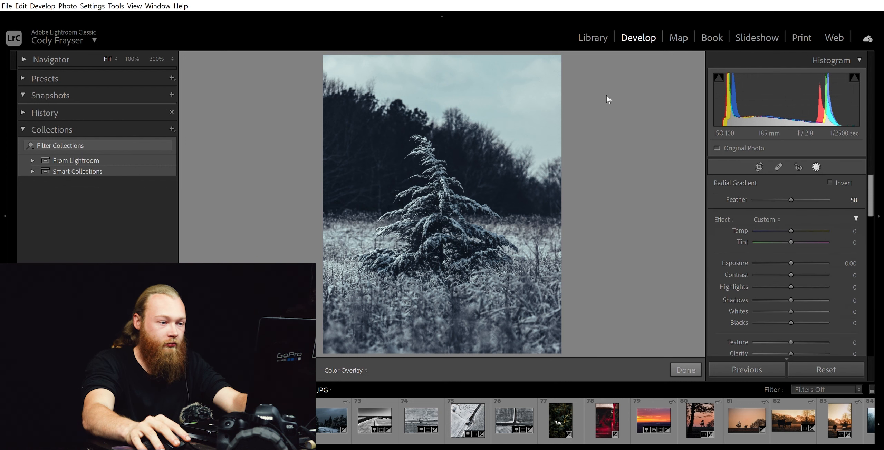
left_click_drag(445, 195, 498, 264)
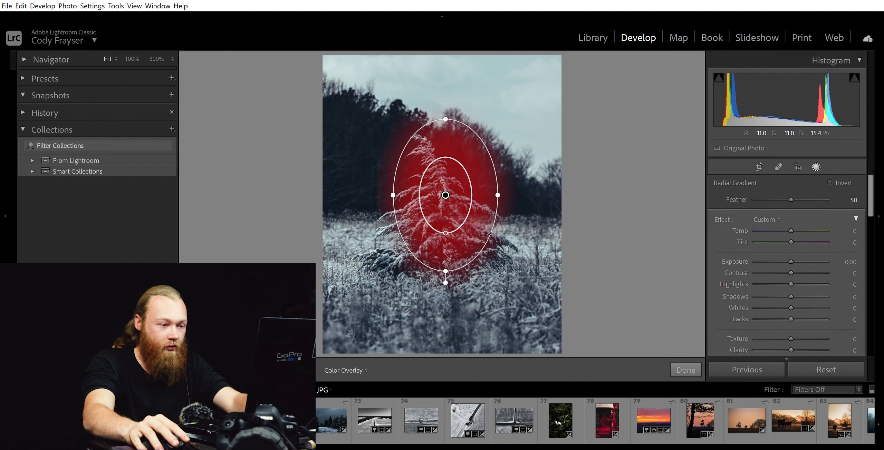
left_click_drag(497, 229, 500, 220)
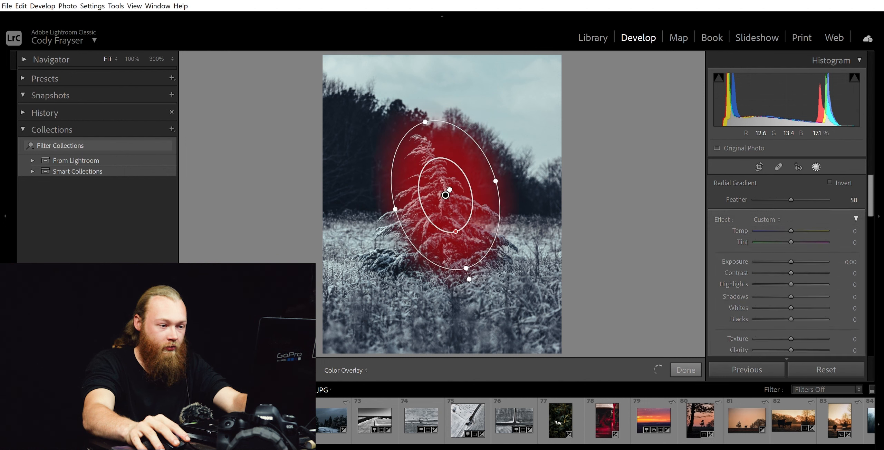
left_click_drag(447, 191, 447, 194)
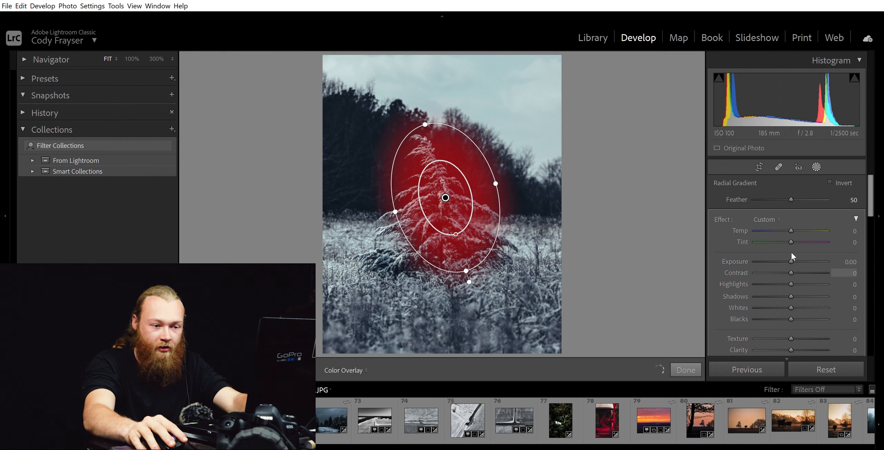
In the radial mask over the tree, raise Highlights and set Whites to 62, and close the masking tool
left_click(802, 283)
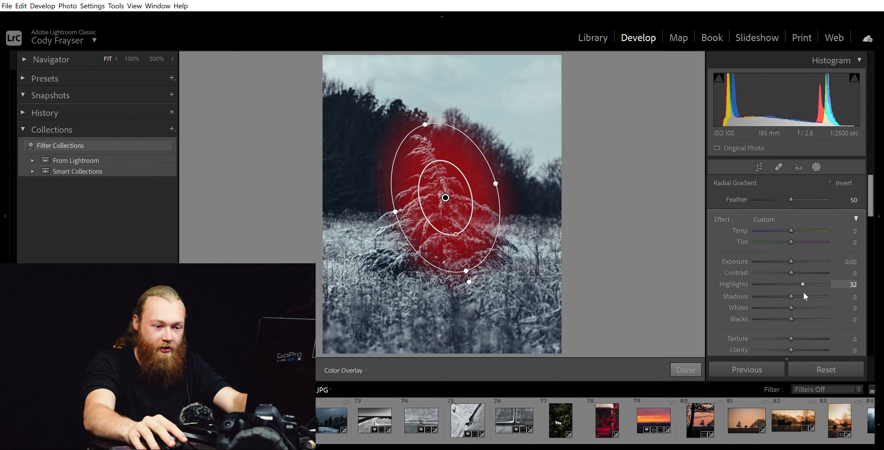
left_click(803, 297)
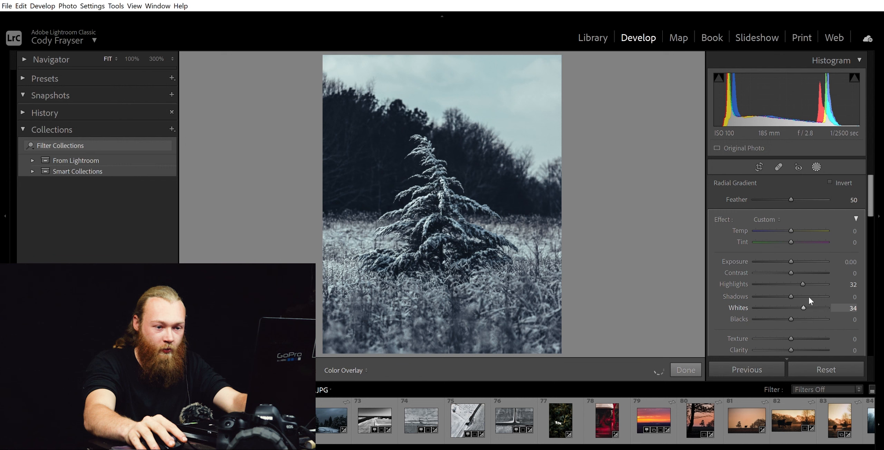
left_click(813, 297)
left_click(811, 273)
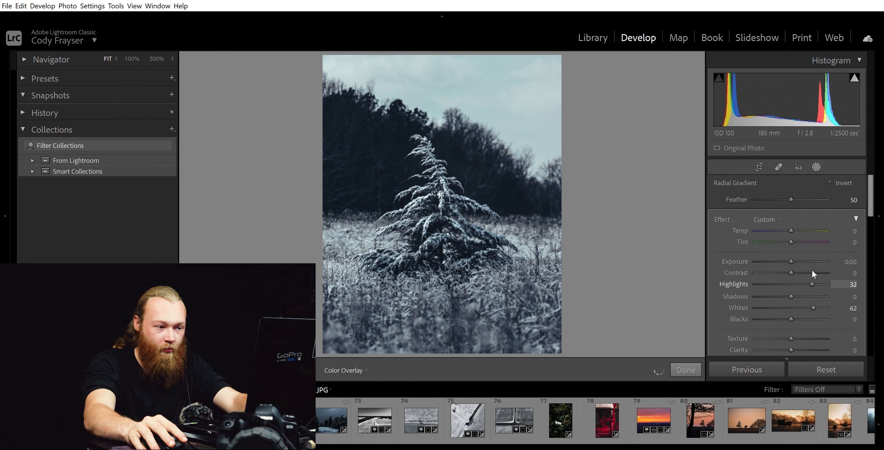
left_click(810, 153)
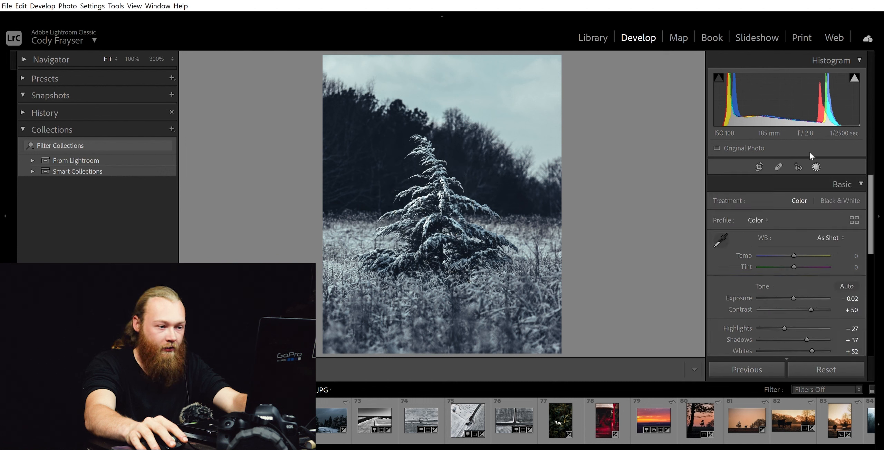
In the Basic settings, cool the photo by setting Temp to -5 and reduce Texture to -2
left_click_drag(793, 256, 791, 256)
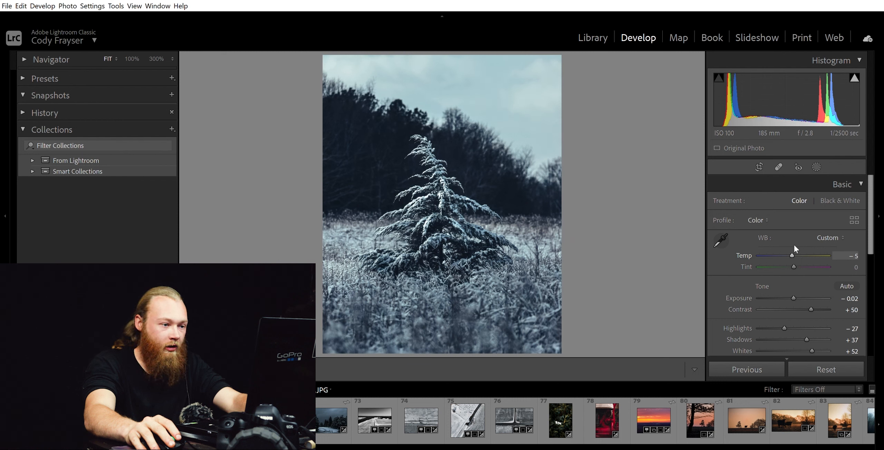
key("Down")
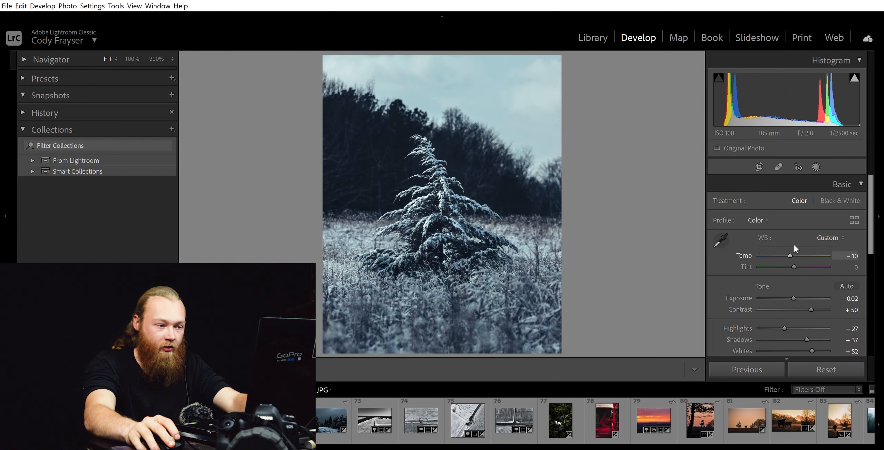
key("Up")
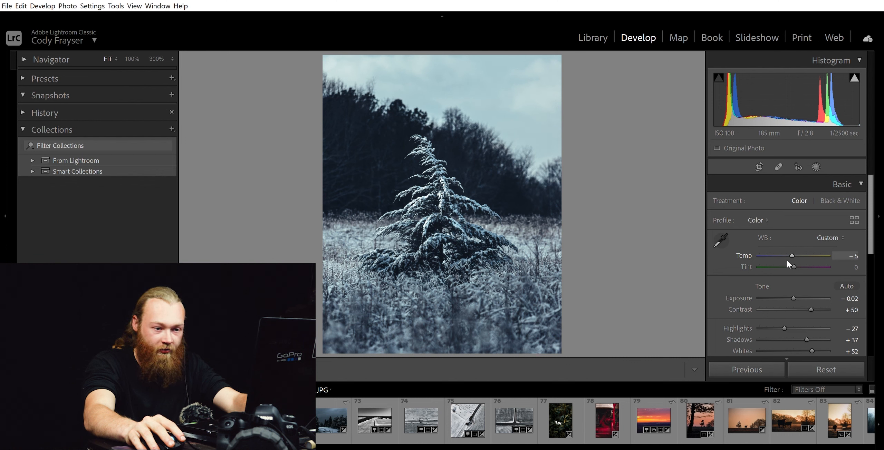
scroll(805, 306, "down", 1)
scroll(805, 305, "up", 1)
scroll(806, 276, "down", 4)
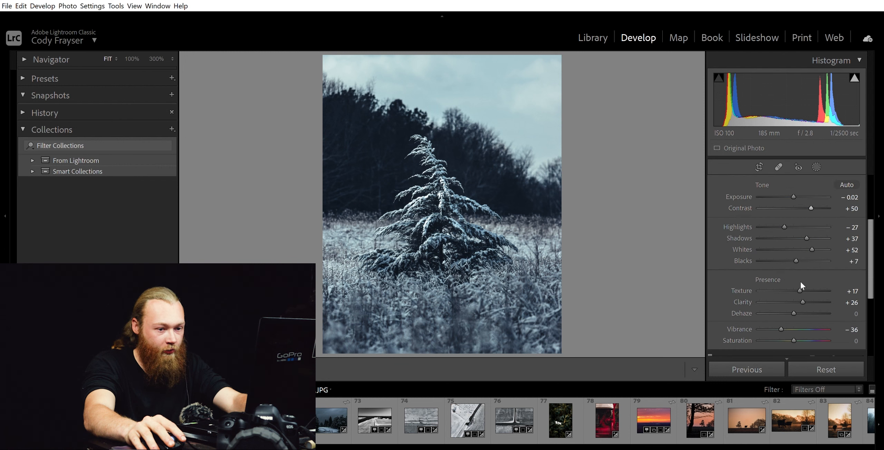
left_click_drag(797, 256, 793, 256)
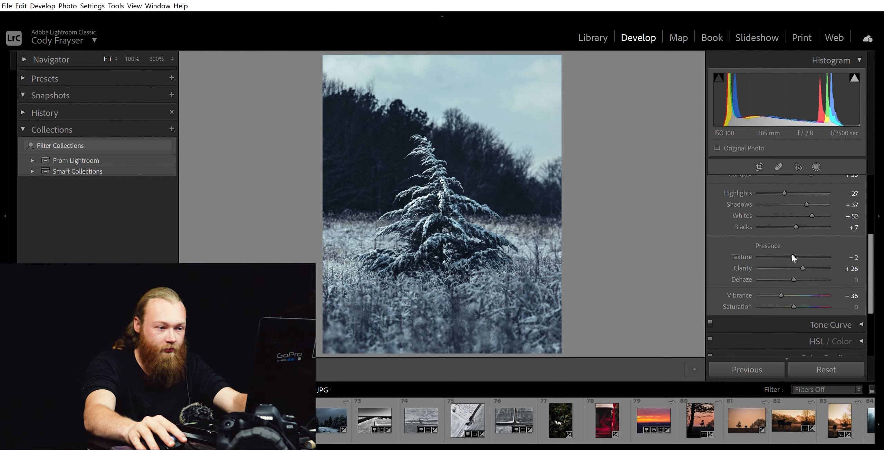
scroll(796, 259, "up", 5)
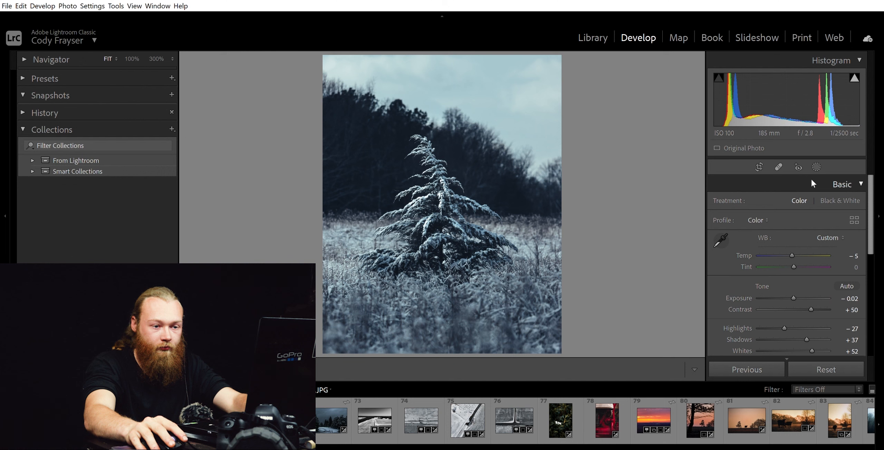
Reshape the tone curve: set the black point's output to 23, the shadow point to 50/41 and the midtone point to 131/121
left_click(811, 180)
left_click(808, 197)
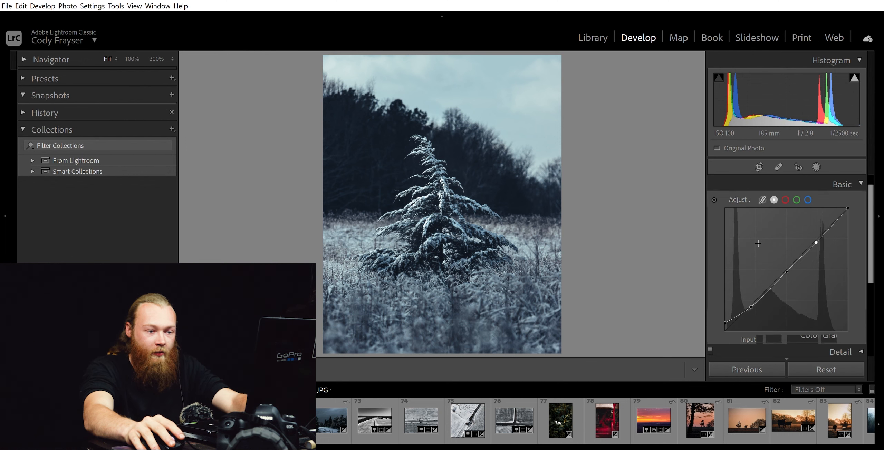
left_click(752, 297)
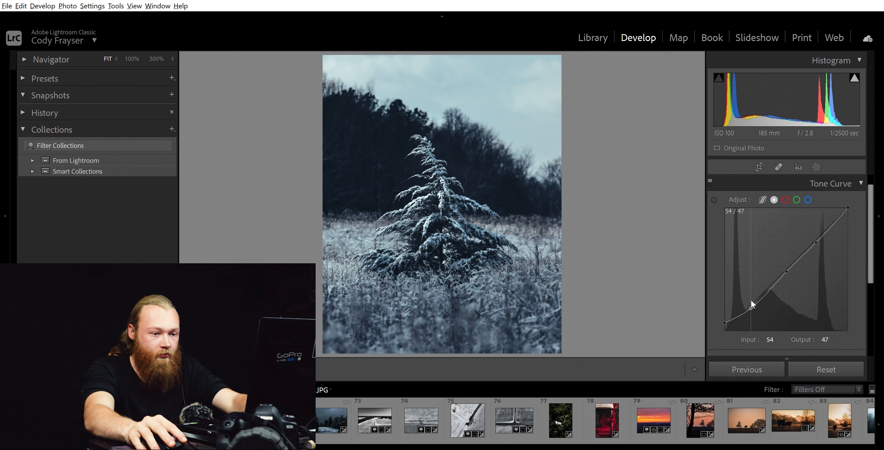
left_click_drag(751, 300, 752, 299)
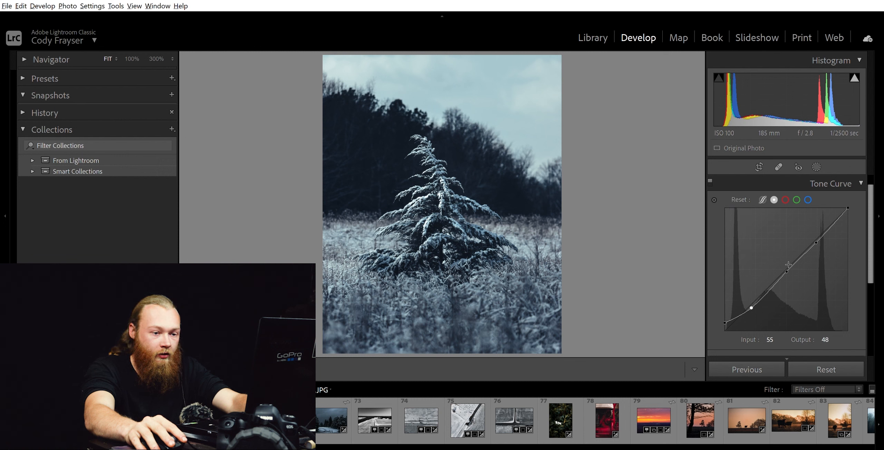
left_click_drag(789, 263, 790, 264)
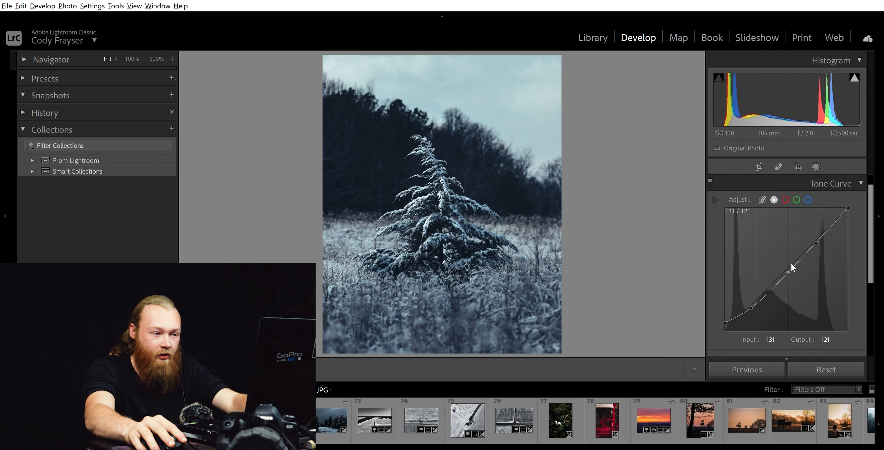
mouse_move(725, 321)
left_mouse_down()
mouse_move(720, 297)
mouse_move(724, 309)
left_mouse_up()
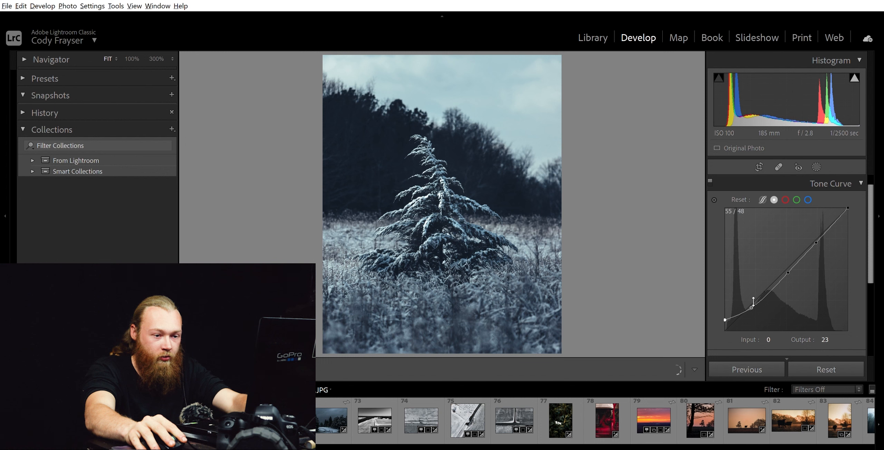
left_click_drag(745, 303, 741, 305)
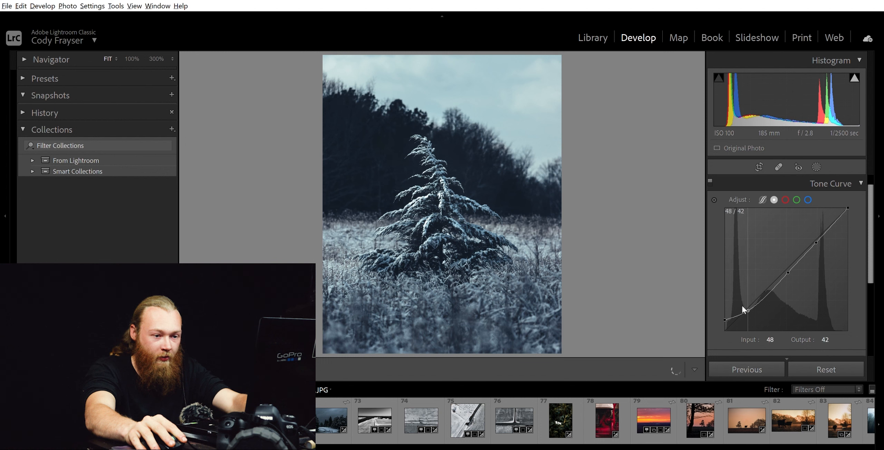
left_click_drag(742, 308, 743, 307)
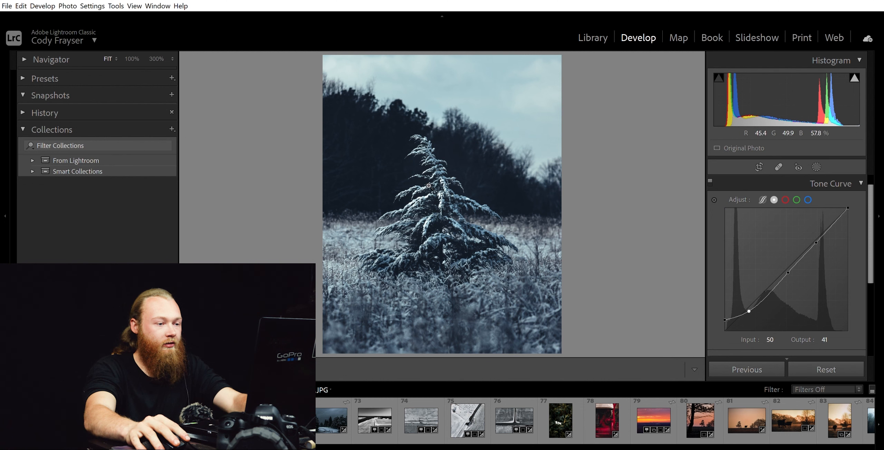
left_click(431, 188)
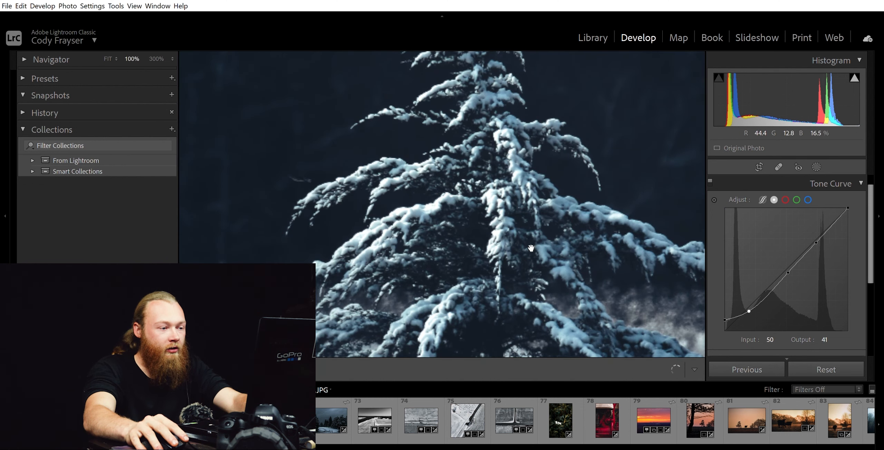
left_click_drag(501, 251, 532, 165)
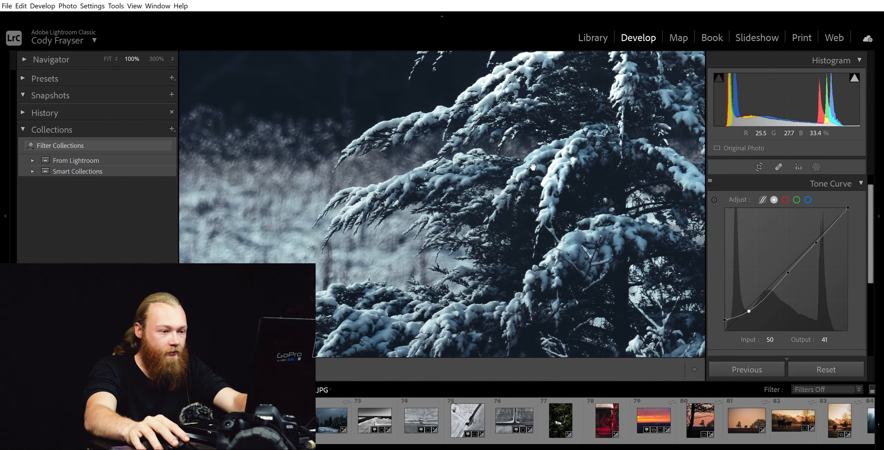
left_click(534, 175)
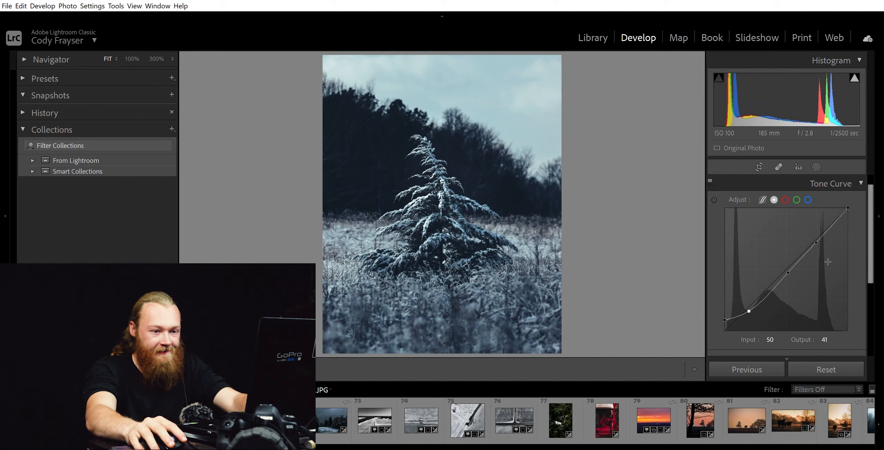
Add a post-crop vignette with Amount -15, Midpoint 38 and Feather 71
left_click(830, 183)
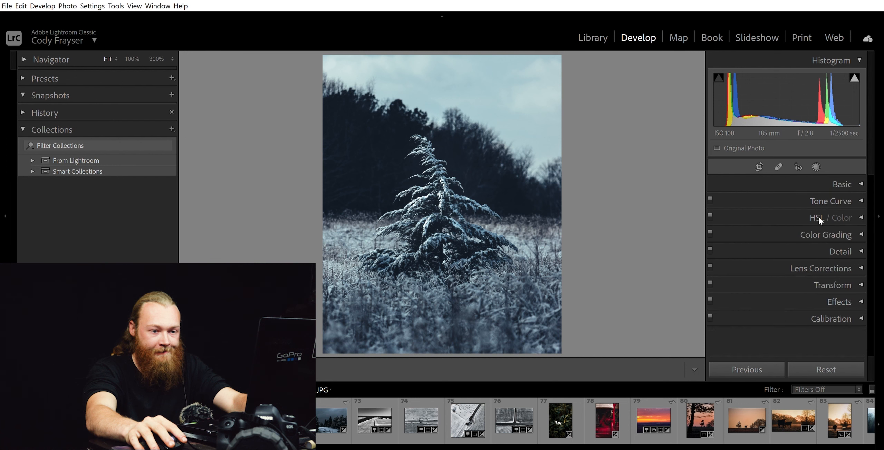
left_click(804, 295)
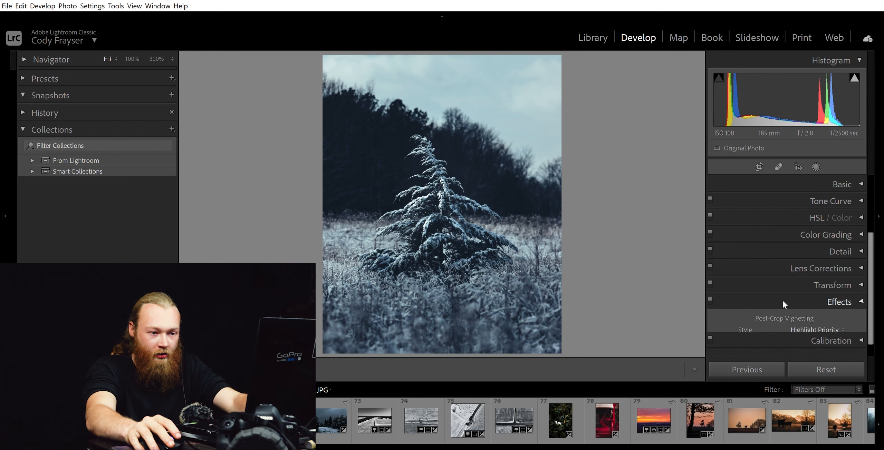
left_click_drag(794, 231, 789, 231)
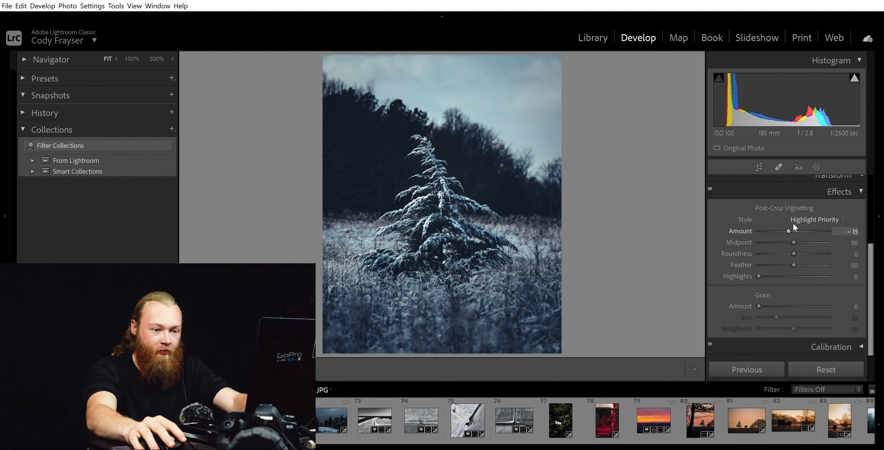
left_click_drag(797, 256, 808, 256)
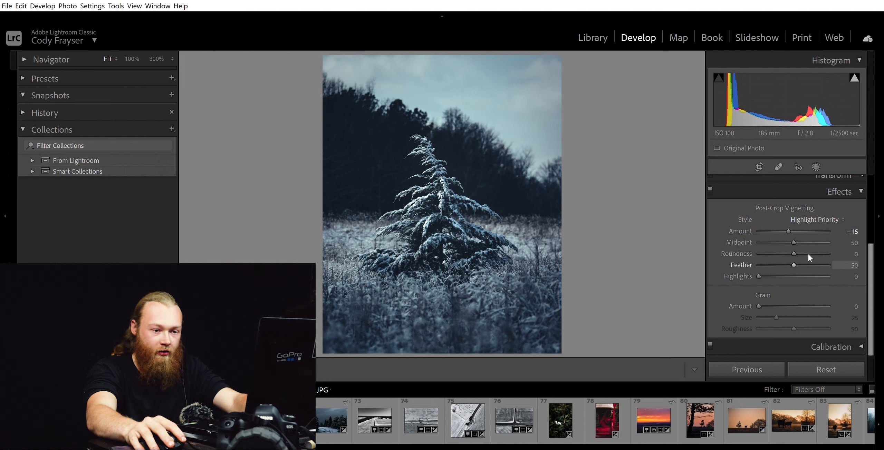
left_click(785, 237)
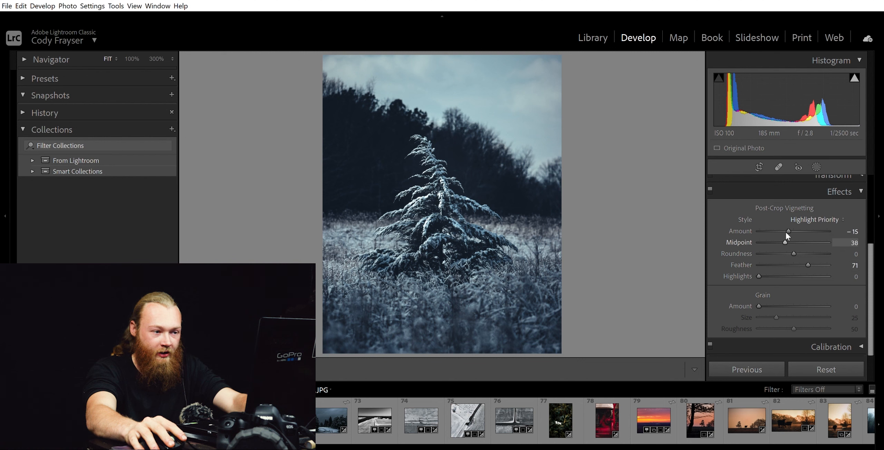
left_click(785, 232)
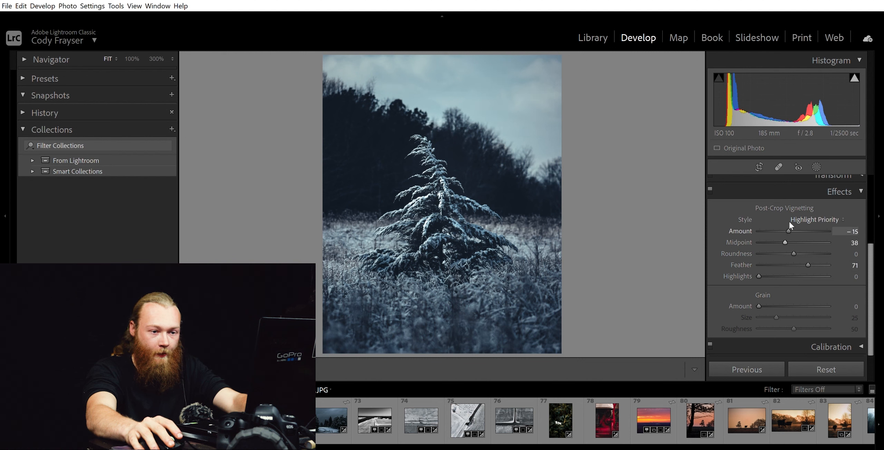
left_click(788, 231)
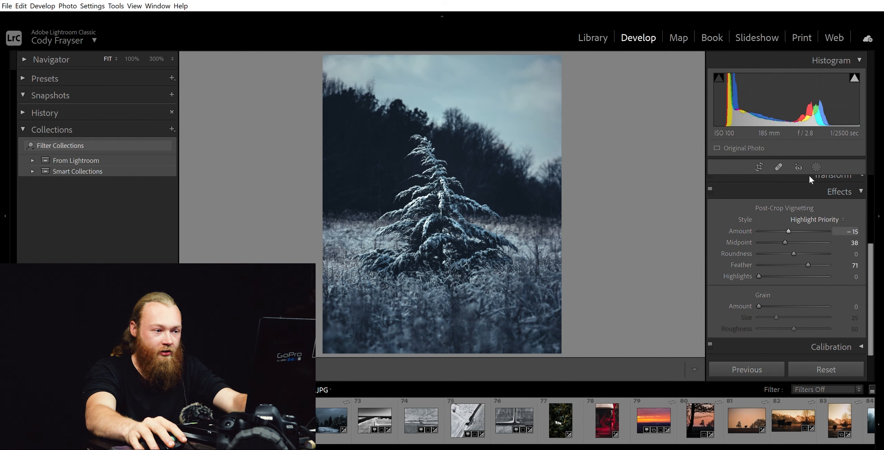
left_click(813, 193)
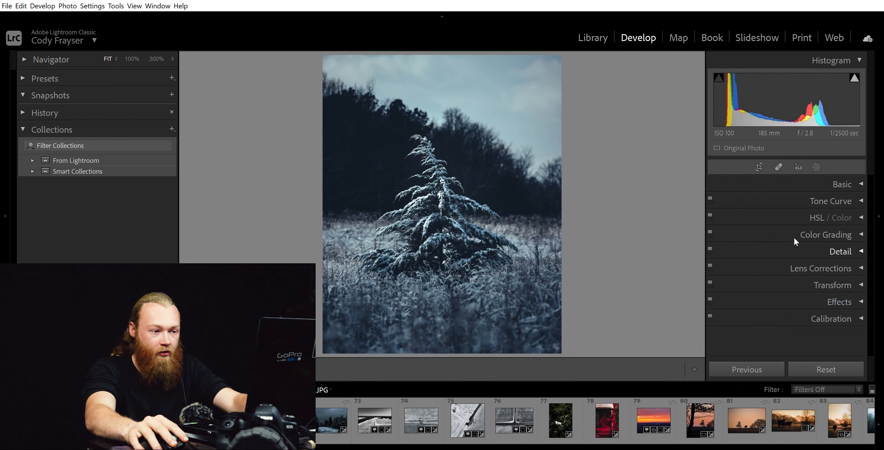
Inspect the snow-covered branches and the dark background around the tree at 100% zoom
left_click(400, 180)
left_click_drag(364, 201, 482, 224)
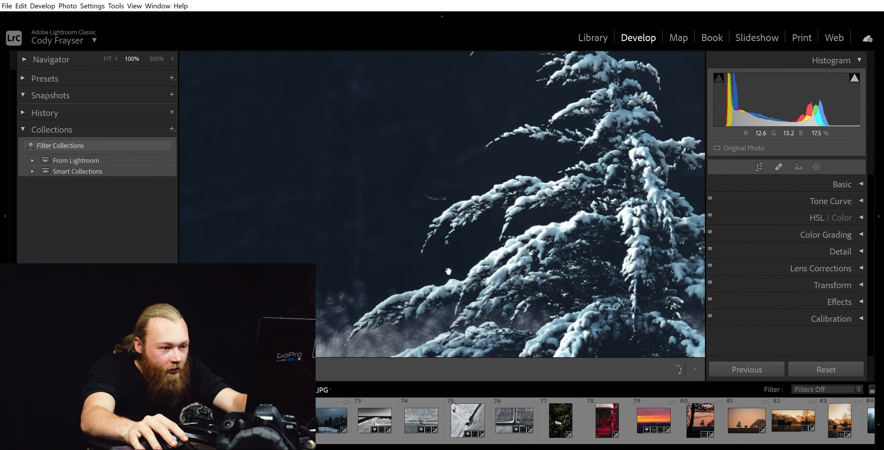
left_click_drag(455, 256, 296, 216)
left_click_drag(520, 265, 527, 223)
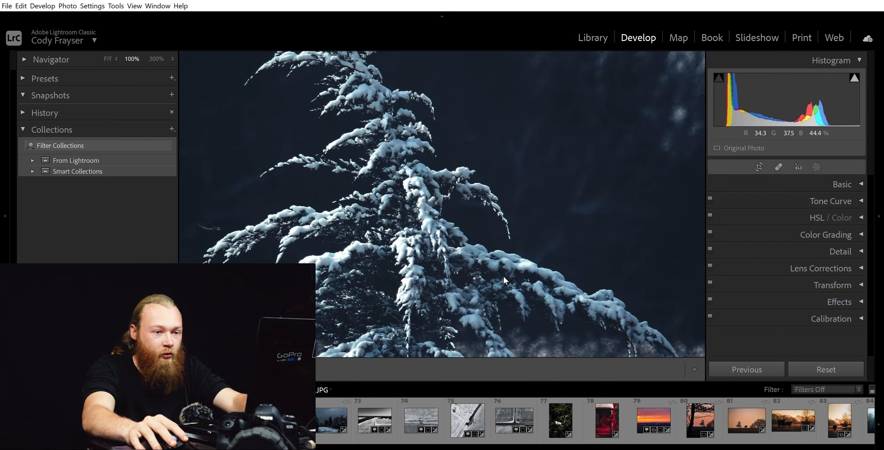
left_click(527, 223)
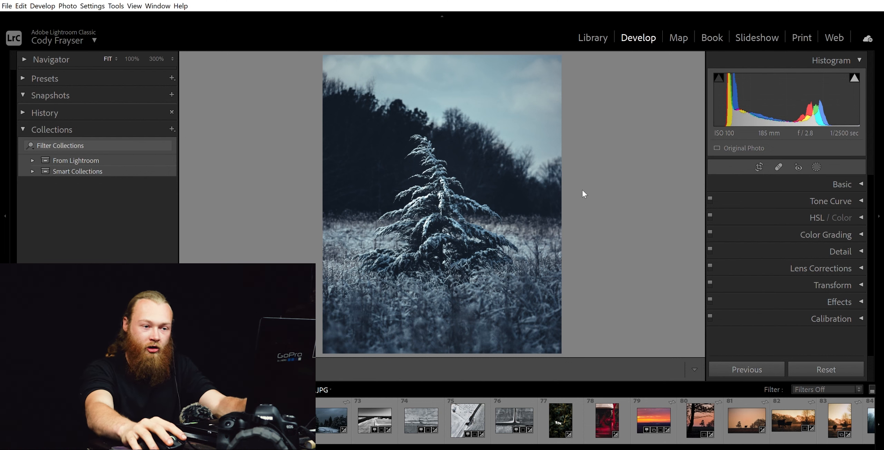
Reopen the crop and shift the image slightly downward within the 4 x 5 / 8 x 10 frame
left_click(759, 166)
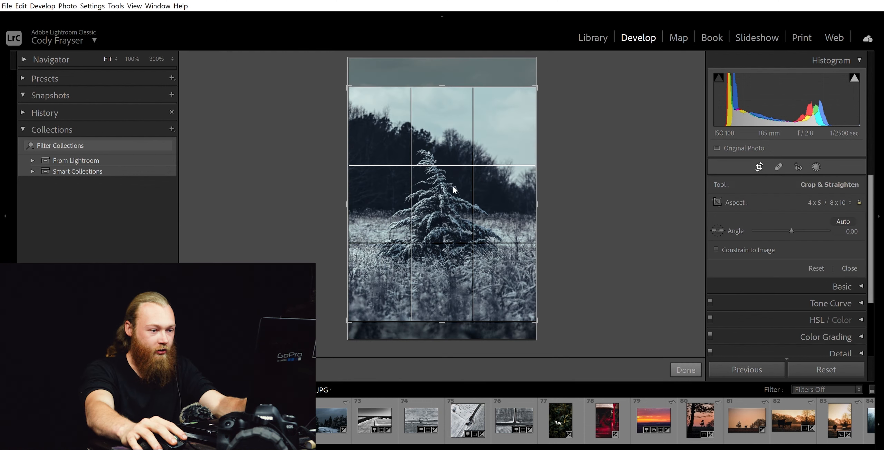
left_click_drag(454, 191, 456, 199)
left_click(754, 166)
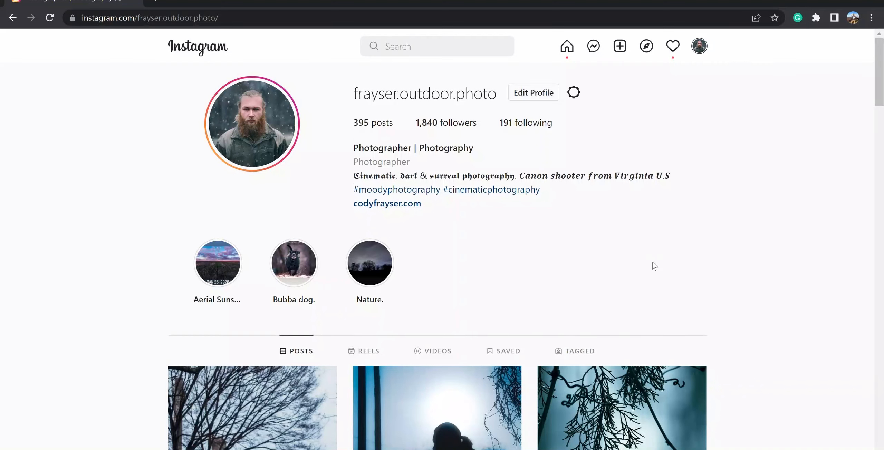
Browse the posts on the photographer's Instagram profile in the web browser
scroll(653, 264, "down", 6)
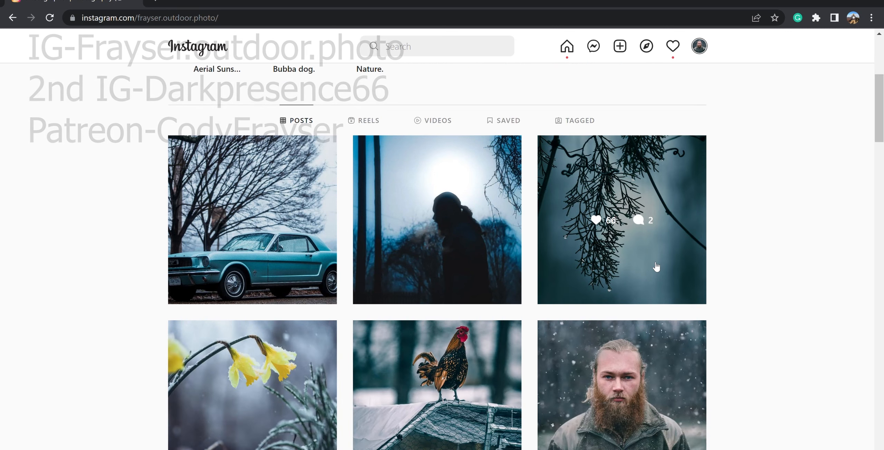
scroll(656, 266, "down", 5)
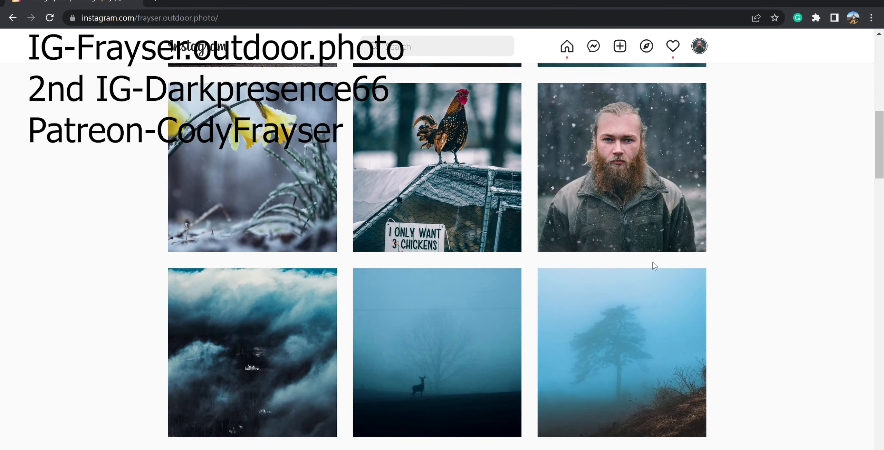
scroll(654, 266, "down", 8)
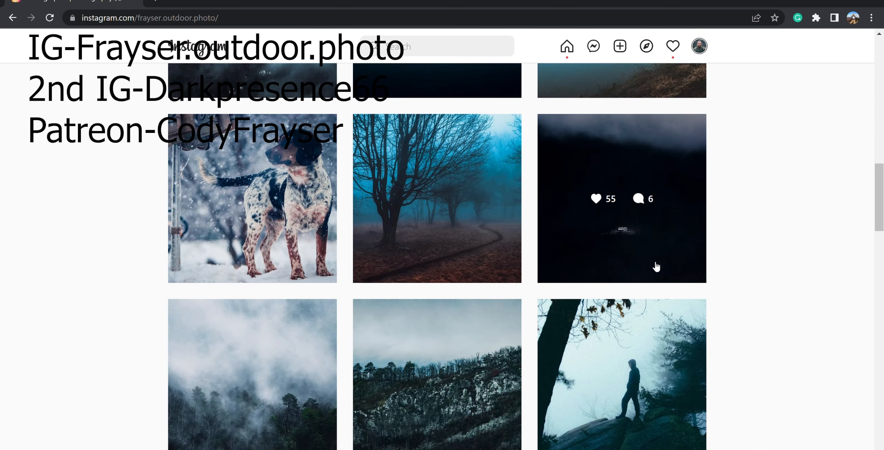
scroll(656, 266, "down", 8)
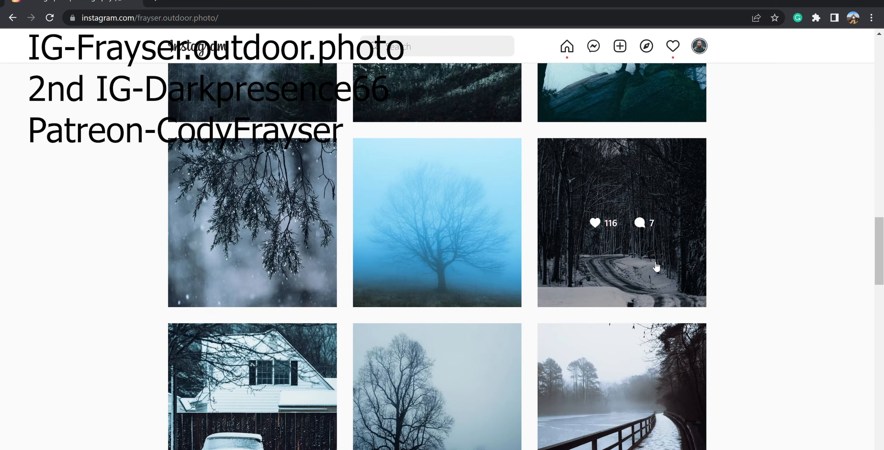
scroll(656, 267, "down", 13)
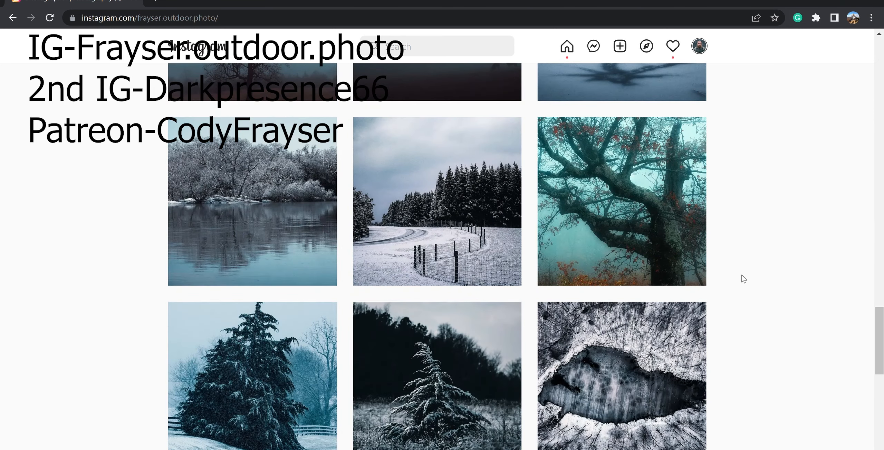
scroll(742, 281, "down", 8)
scroll(740, 283, "down", 8)
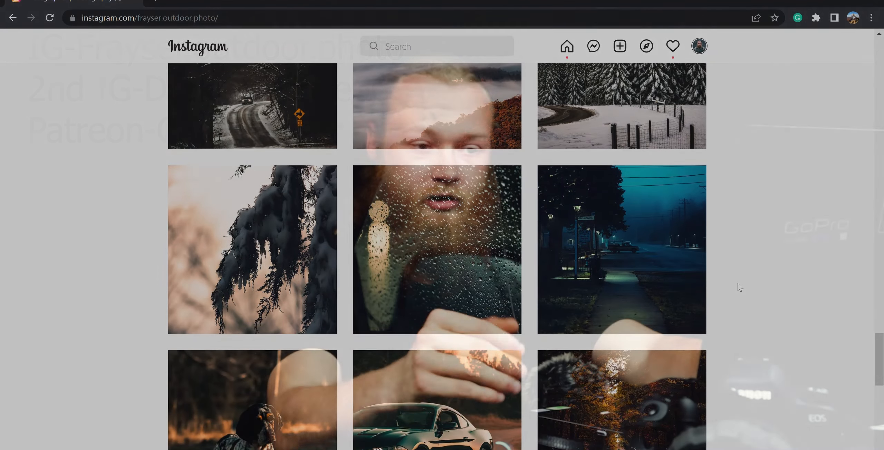